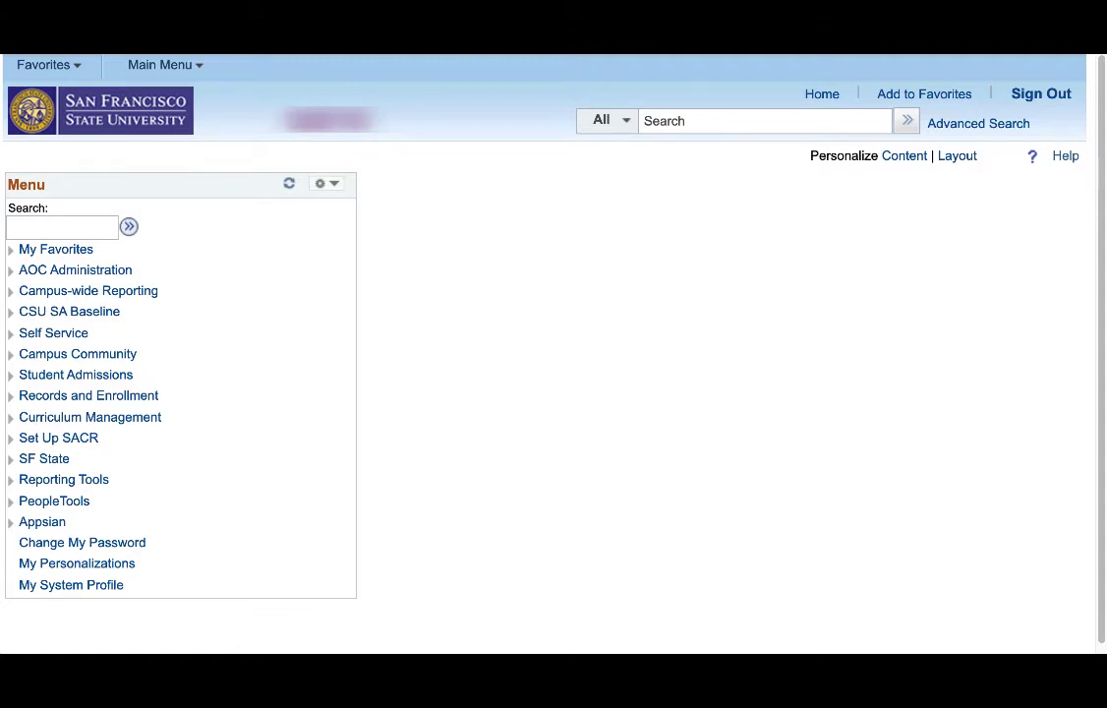
Step: Open the My Advisees page of the Advisor Center under Self Service
{"action": "left_click", "coordinate": [196, 65]}
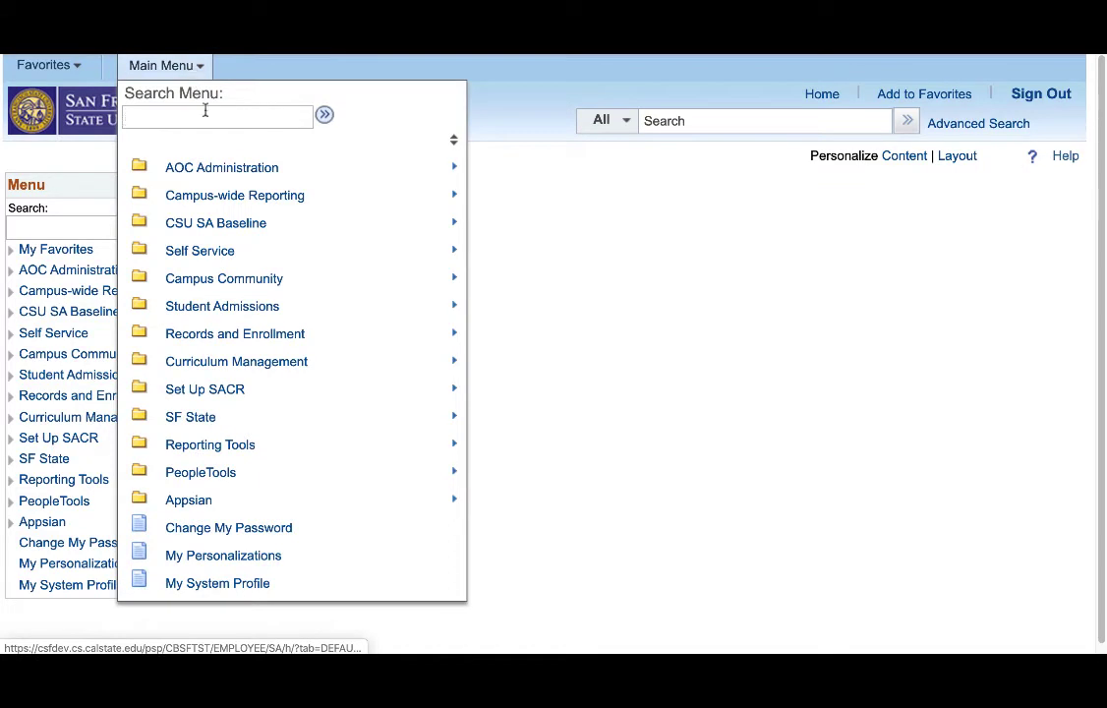
{"action": "mouse_move", "coordinate": [240, 254]}
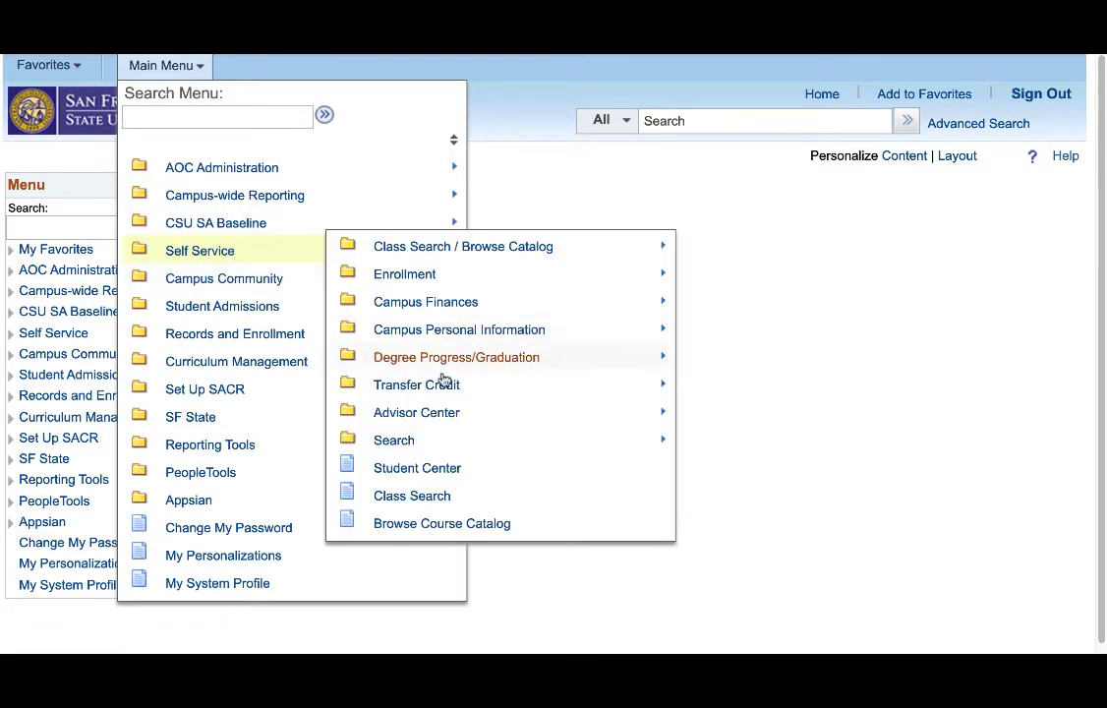
{"action": "mouse_move", "coordinate": [505, 415]}
{"action": "left_click", "coordinate": [678, 419]}
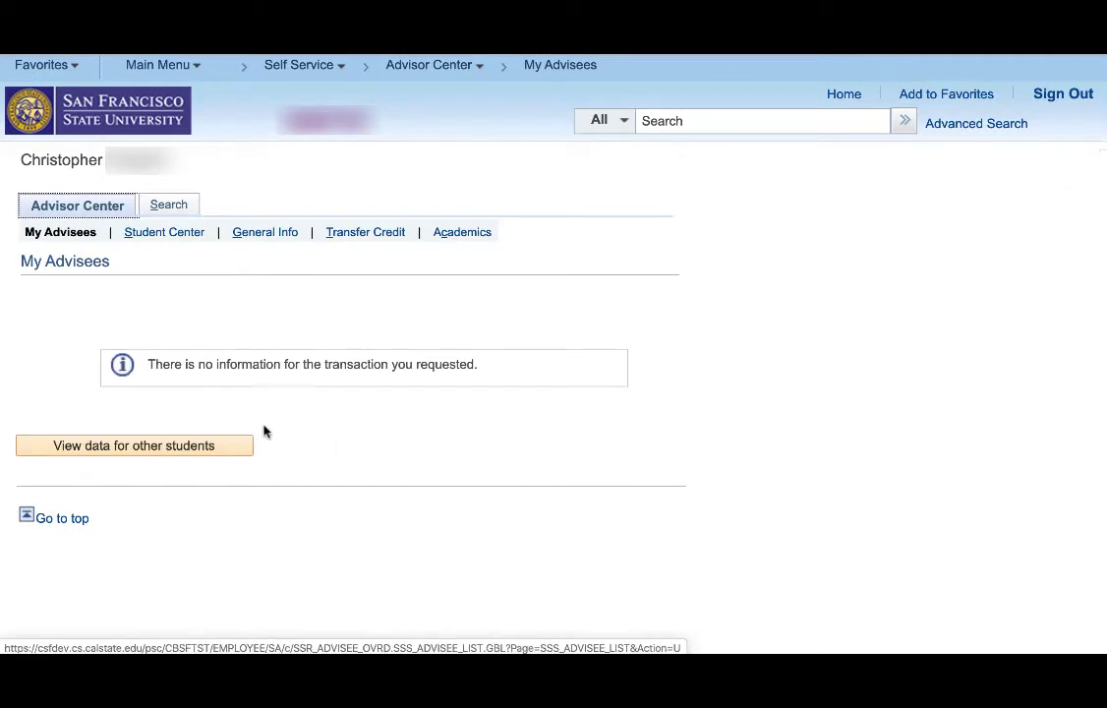
Step: Look up another student by student ID and open that student's Advisee Student Center
{"action": "left_click", "coordinate": [237, 450]}
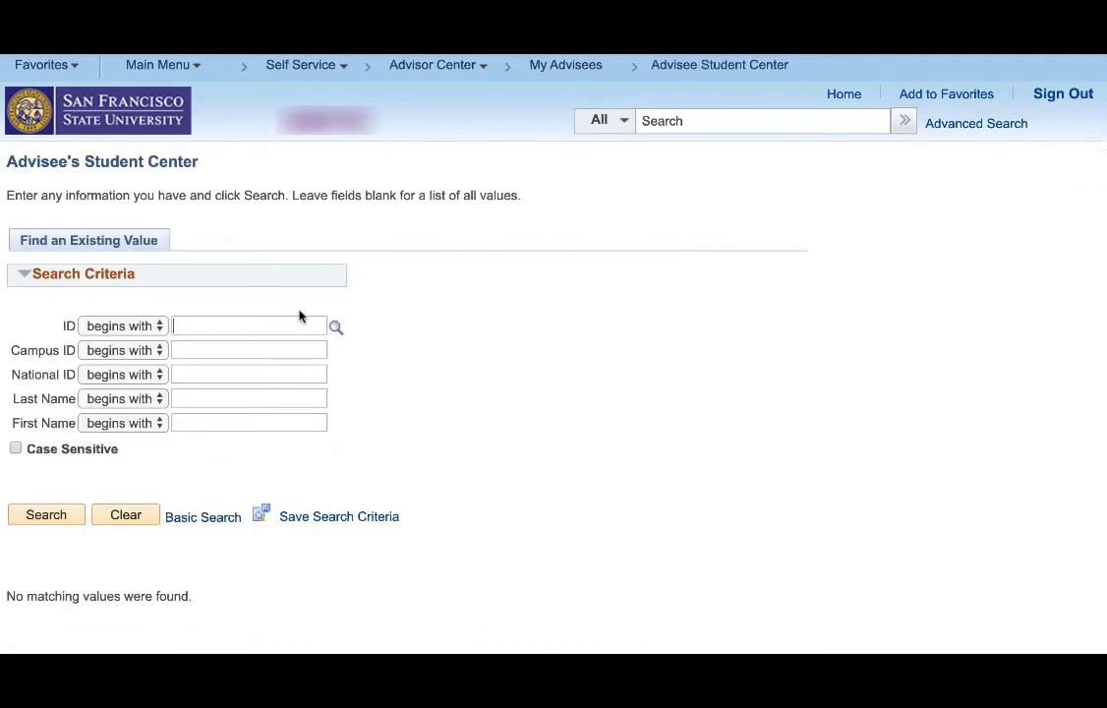
{"action": "type", "text": "906****"}
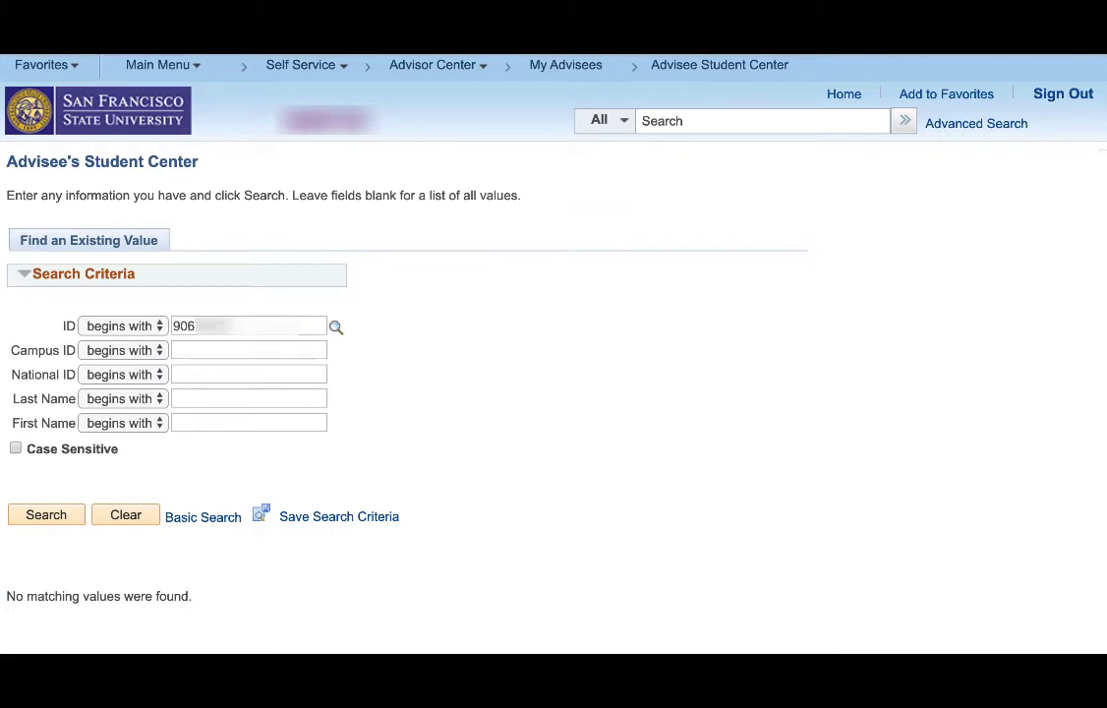
{"action": "left_click", "coordinate": [62, 518]}
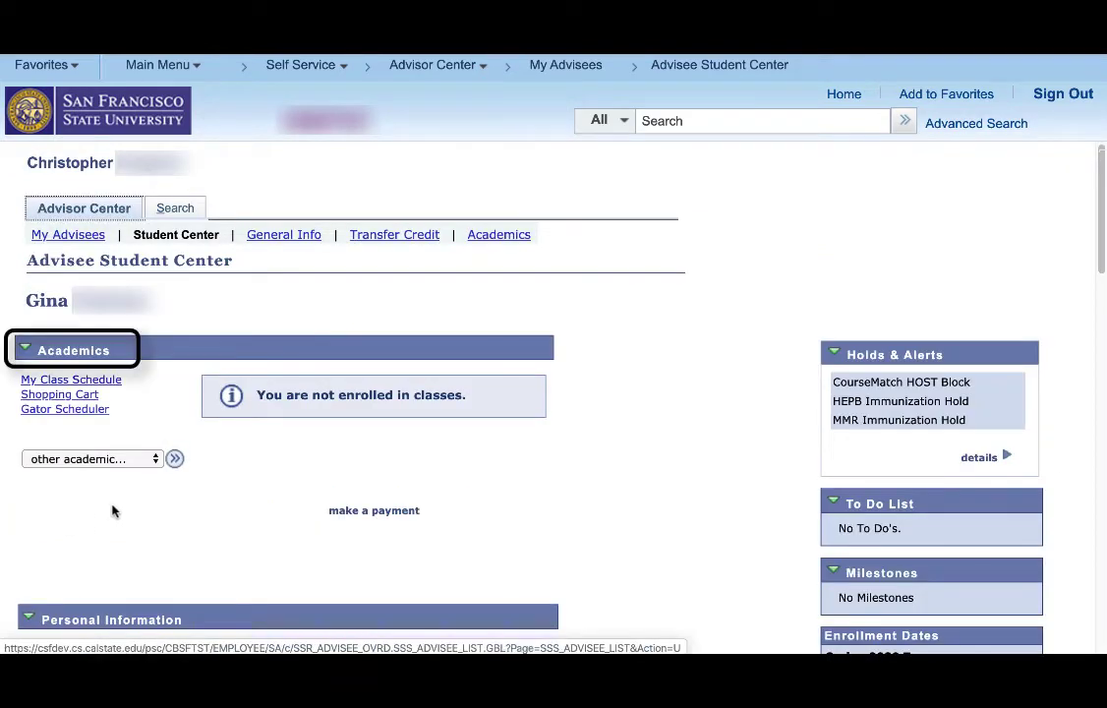
Step: Start a new Advisor Request for the student's Undergrad career from the other academic options
{"action": "left_click", "coordinate": [149, 459]}
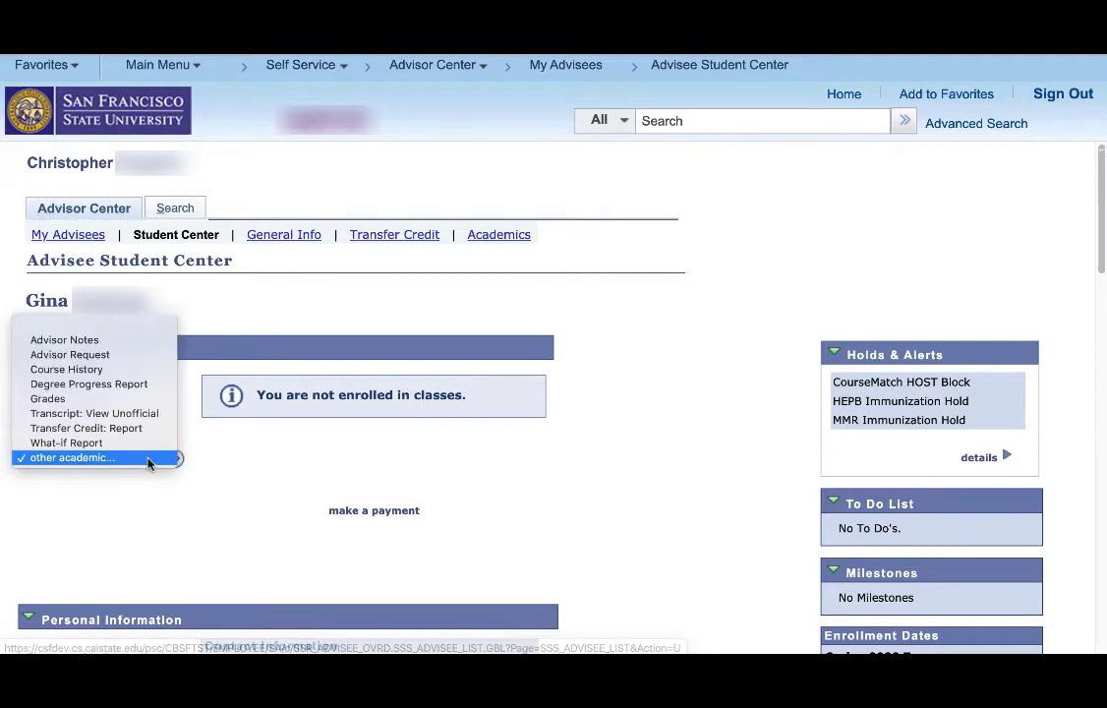
{"action": "left_click", "coordinate": [162, 356]}
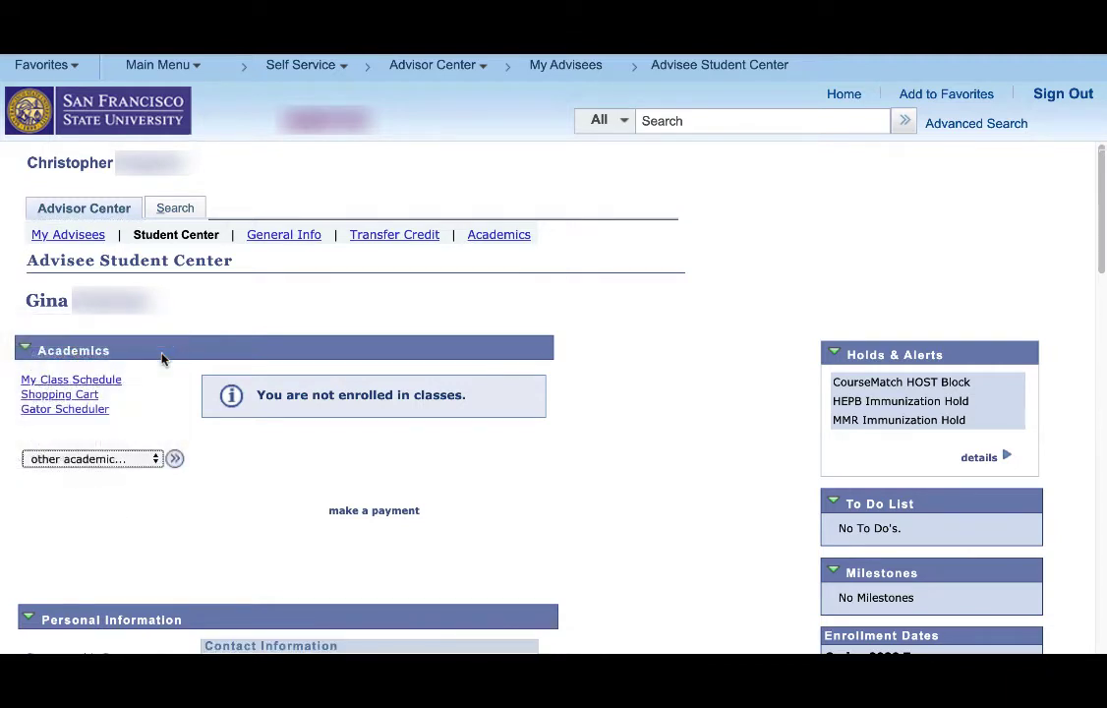
{"action": "left_click", "coordinate": [174, 459]}
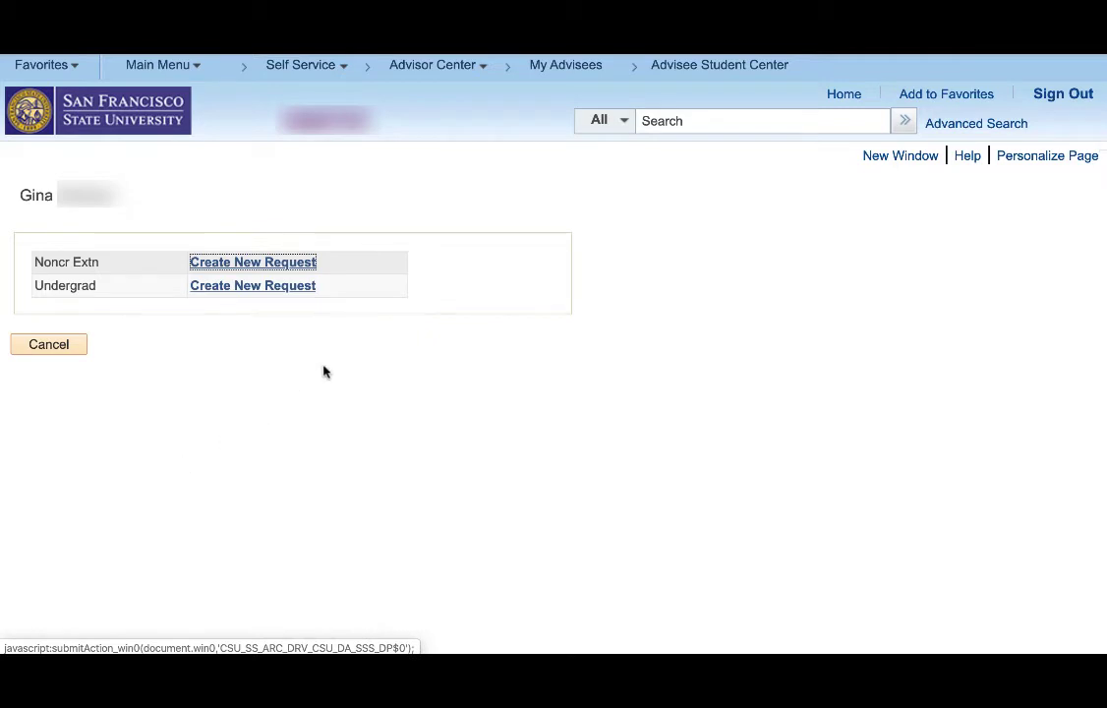
{"action": "left_click", "coordinate": [309, 288]}
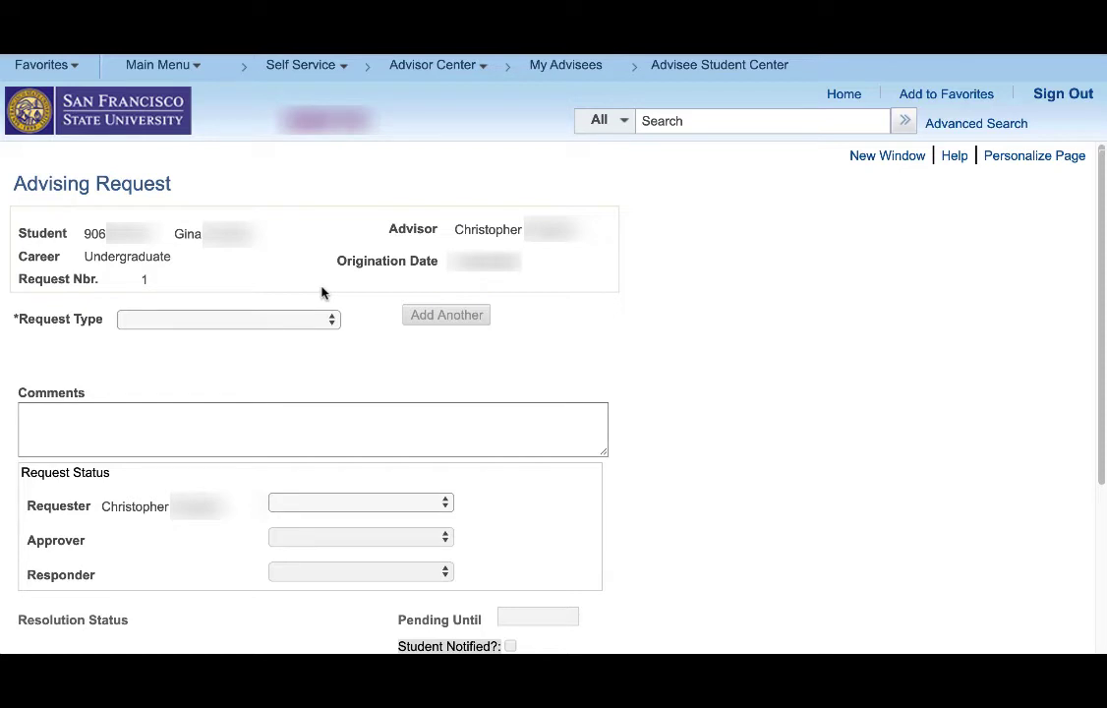
{"action": "left_click", "coordinate": [327, 321]}
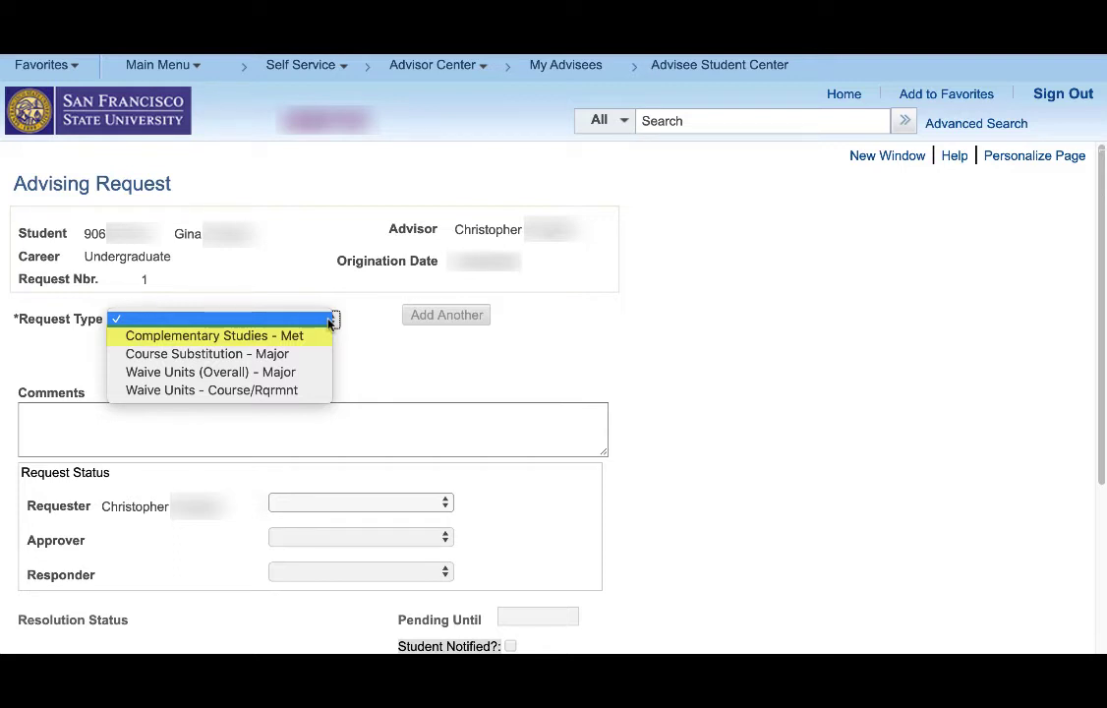
{"action": "key", "text": "Down"}
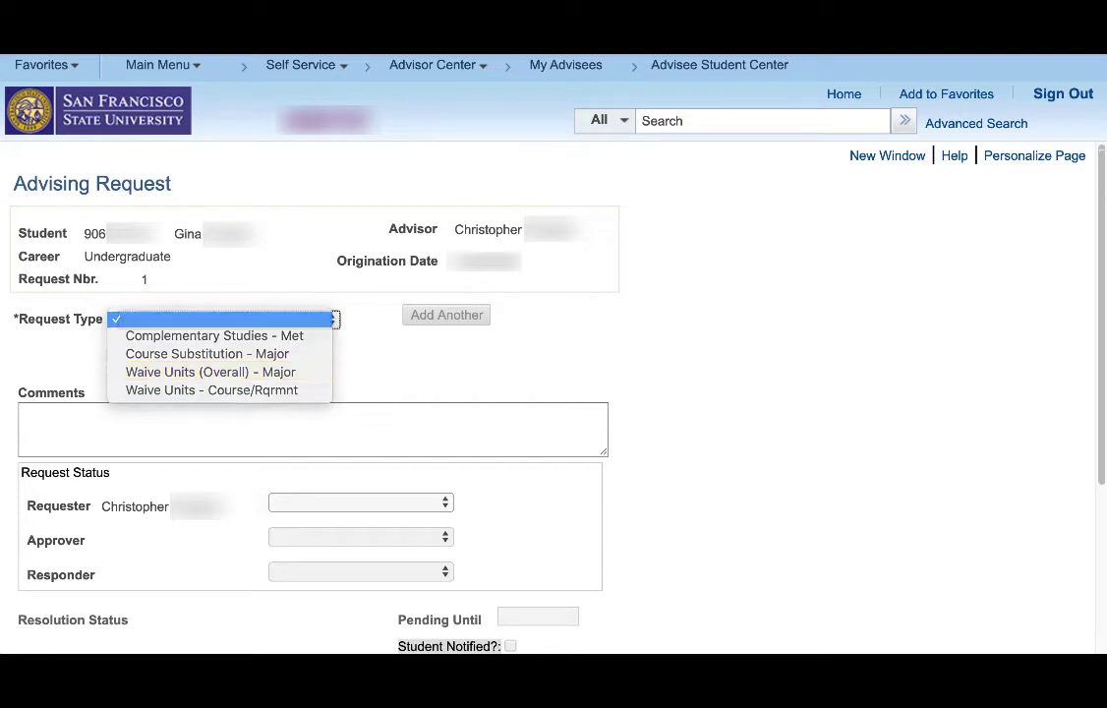
{"action": "key", "text": "Escape"}
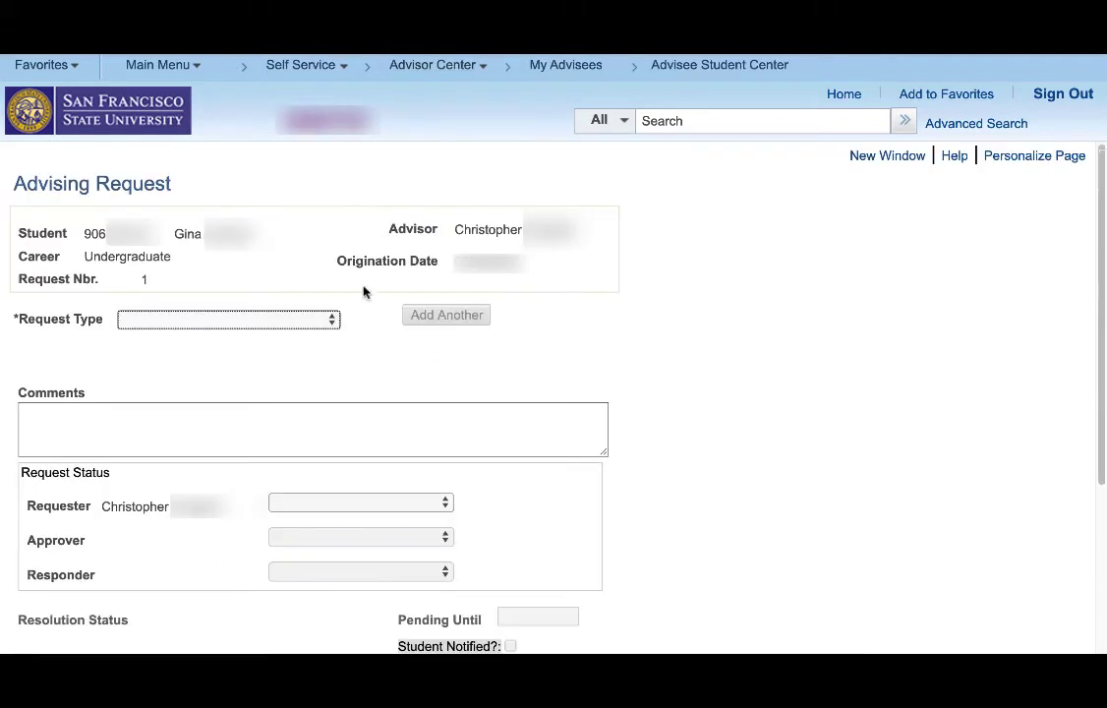
Step: Set the advising request's type to Course Substitution - Major
{"action": "left_click", "coordinate": [330, 319]}
{"action": "left_click", "coordinate": [331, 319]}
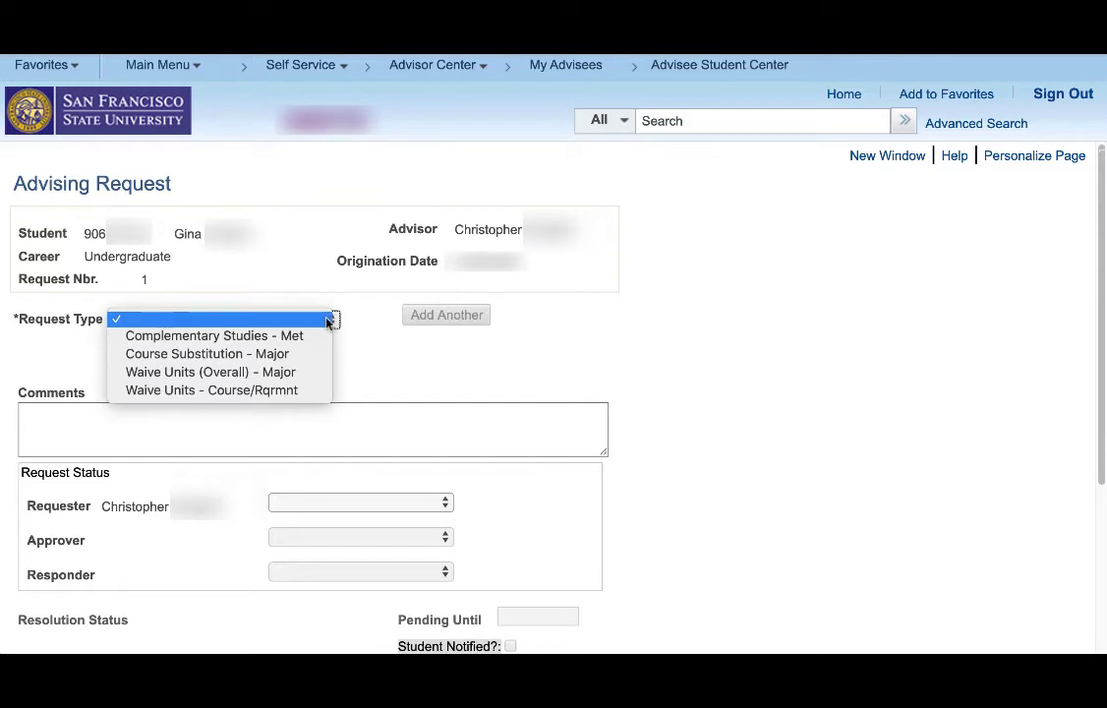
{"action": "left_click", "coordinate": [323, 356]}
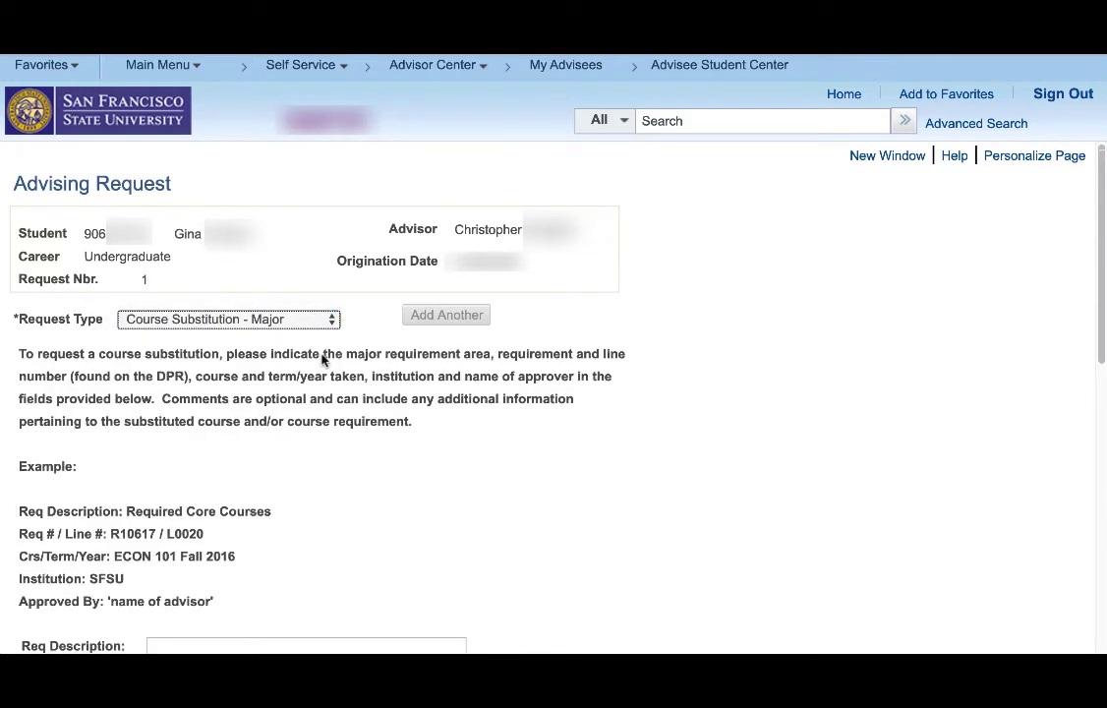
Step: Fill in the requirement description as Prerequisites and the approver as Test Advisor
{"action": "scroll", "coordinate": [323, 359], "scroll_direction": "down", "scroll_amount": 3}
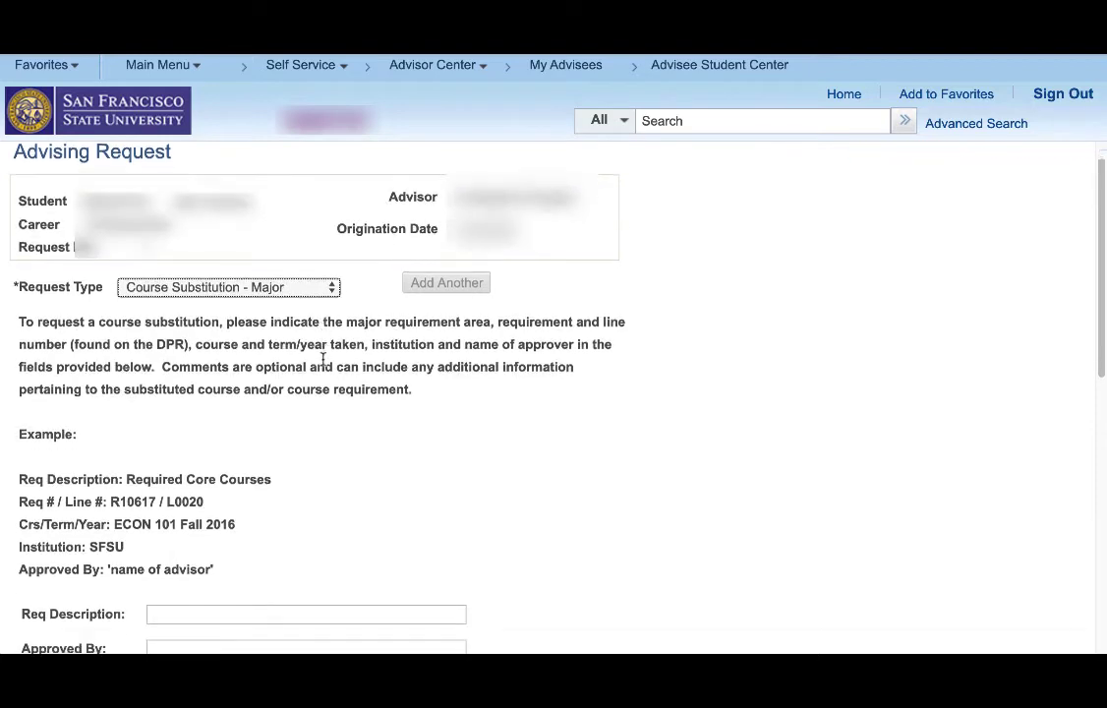
{"action": "scroll", "coordinate": [322, 359], "scroll_direction": "down", "scroll_amount": 3}
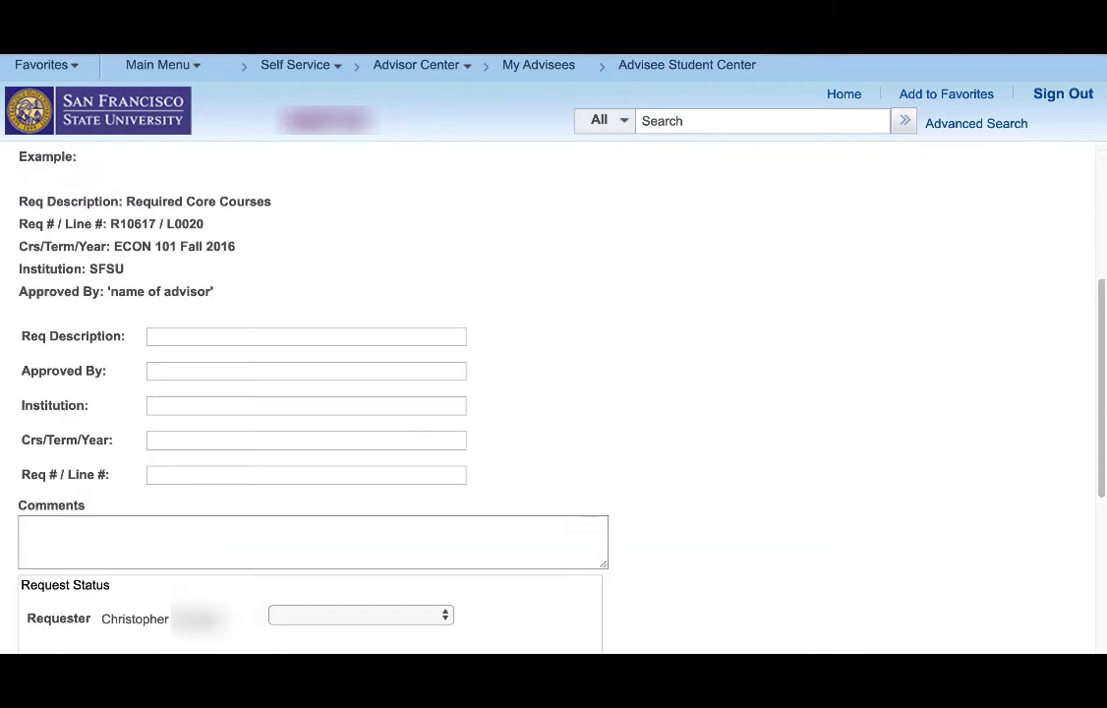
{"action": "type", "text": "Prerequisites"}
{"action": "left_click", "coordinate": [246, 370]}
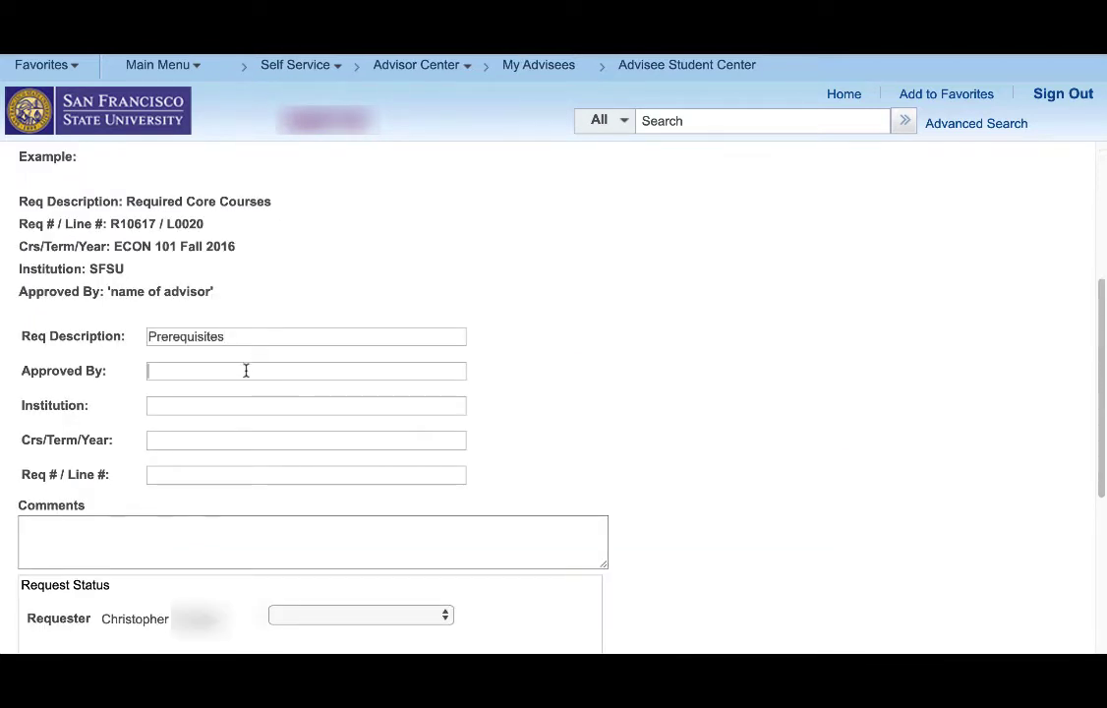
{"action": "type", "text": "Test Advisor"}
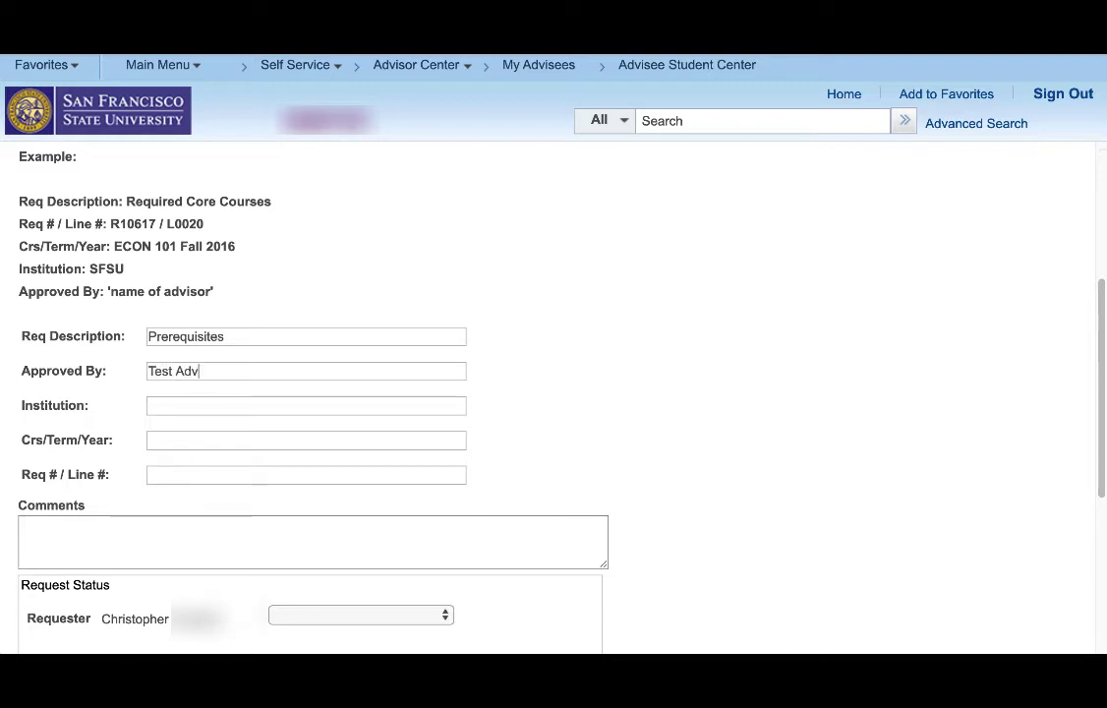
Step: Enter UC Merced as the institution and Fall 2013 / MATH 21 as the course, term and year
{"action": "left_click", "coordinate": [241, 406]}
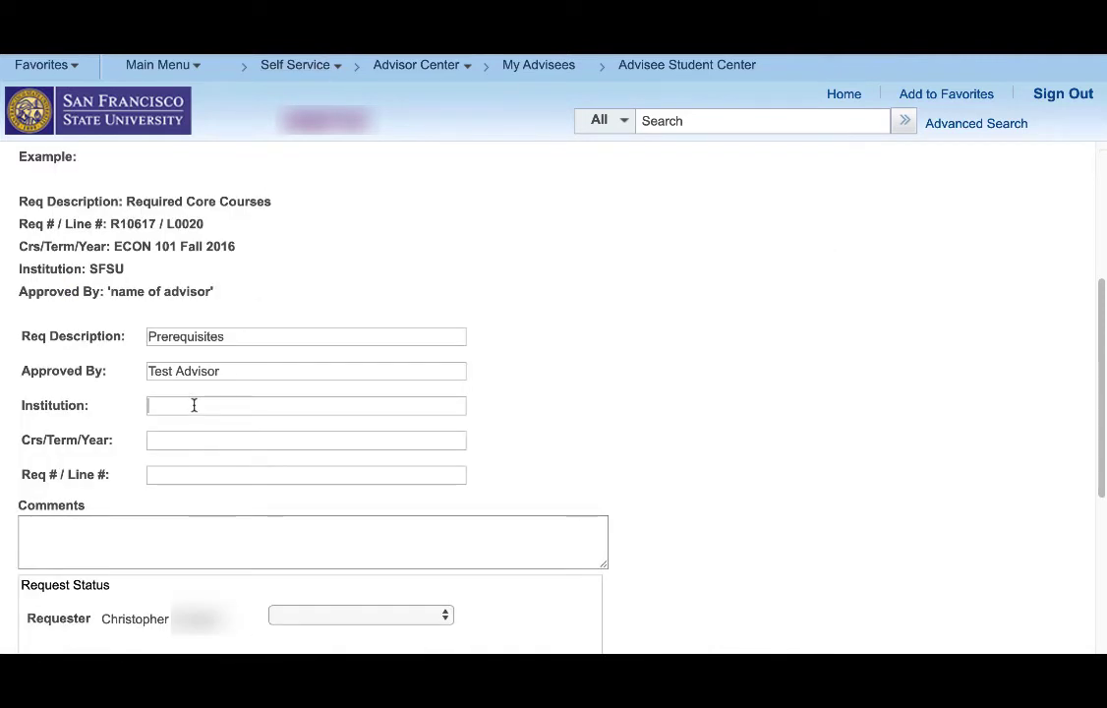
{"action": "type", "text": "UC Merced"}
{"action": "key", "text": "Tab"}
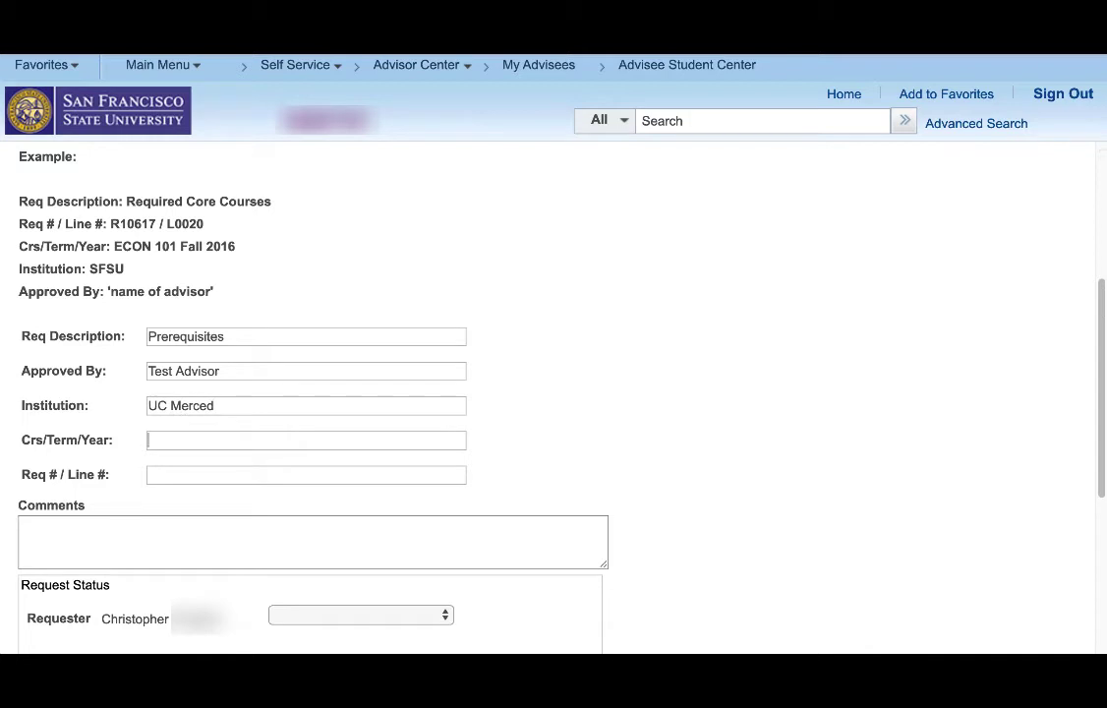
{"action": "type", "text": "Fall 2013 / MATH "}
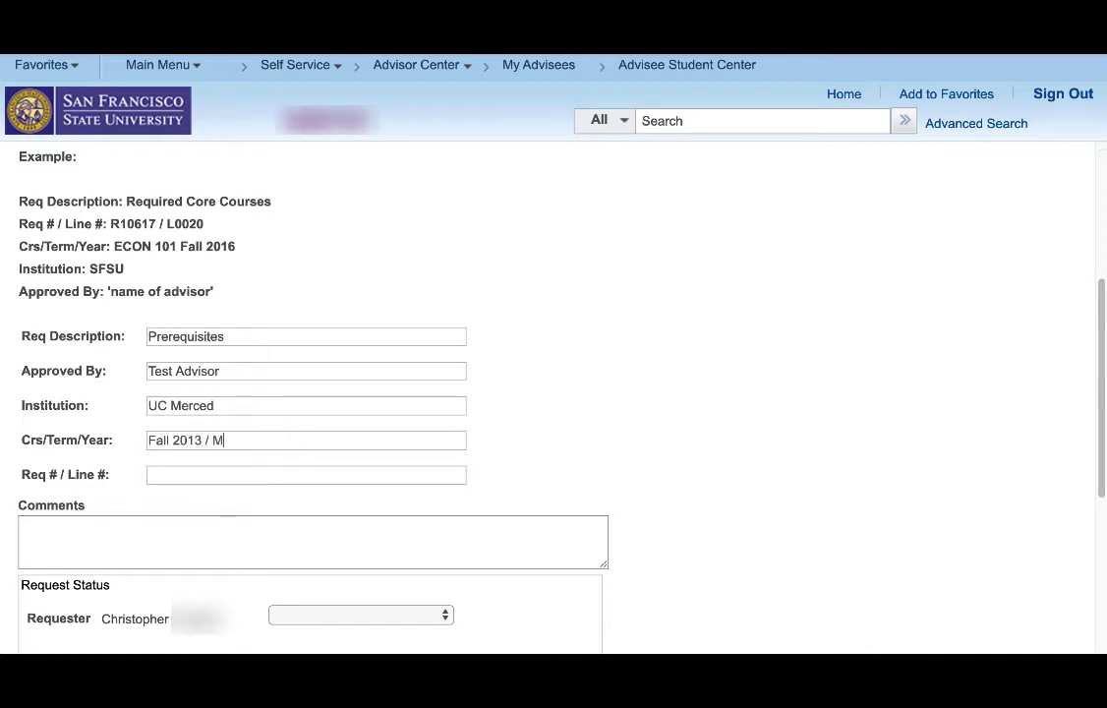
{"action": "type", "text": "21"}
Step: Copy R10974 / L0010 from the DS 110 or MATH 110 prerequisite in the degree progress report into the request's Req # / Line # field
{"action": "left_click", "coordinate": [195, 473]}
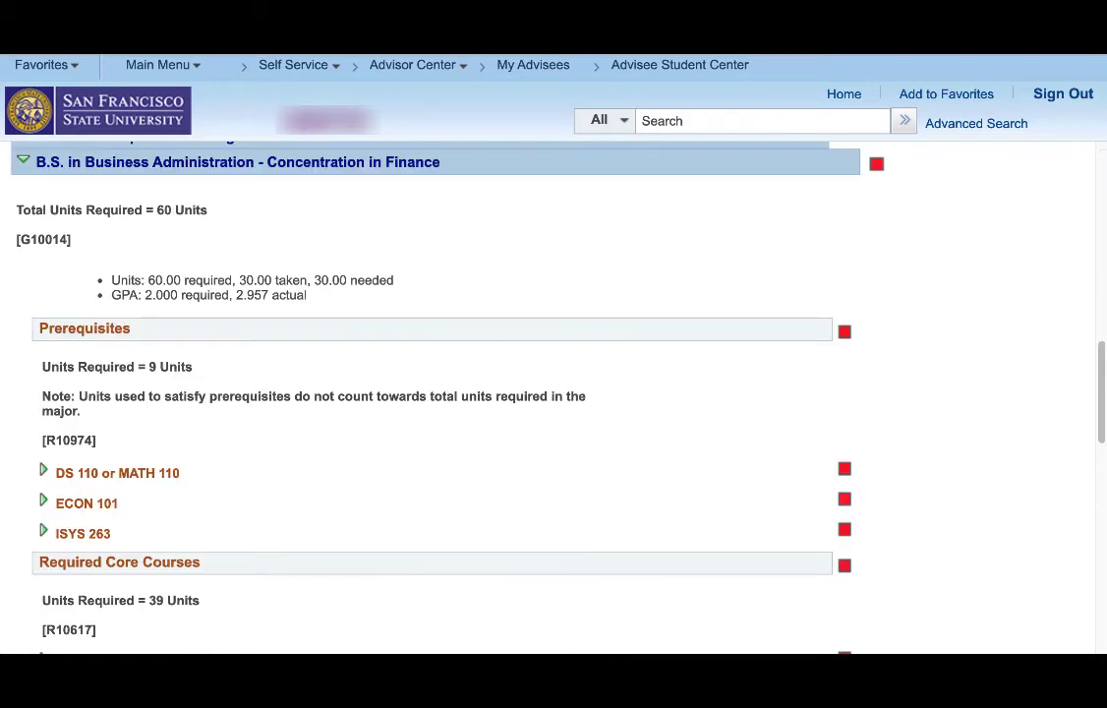
{"action": "left_click", "coordinate": [43, 471]}
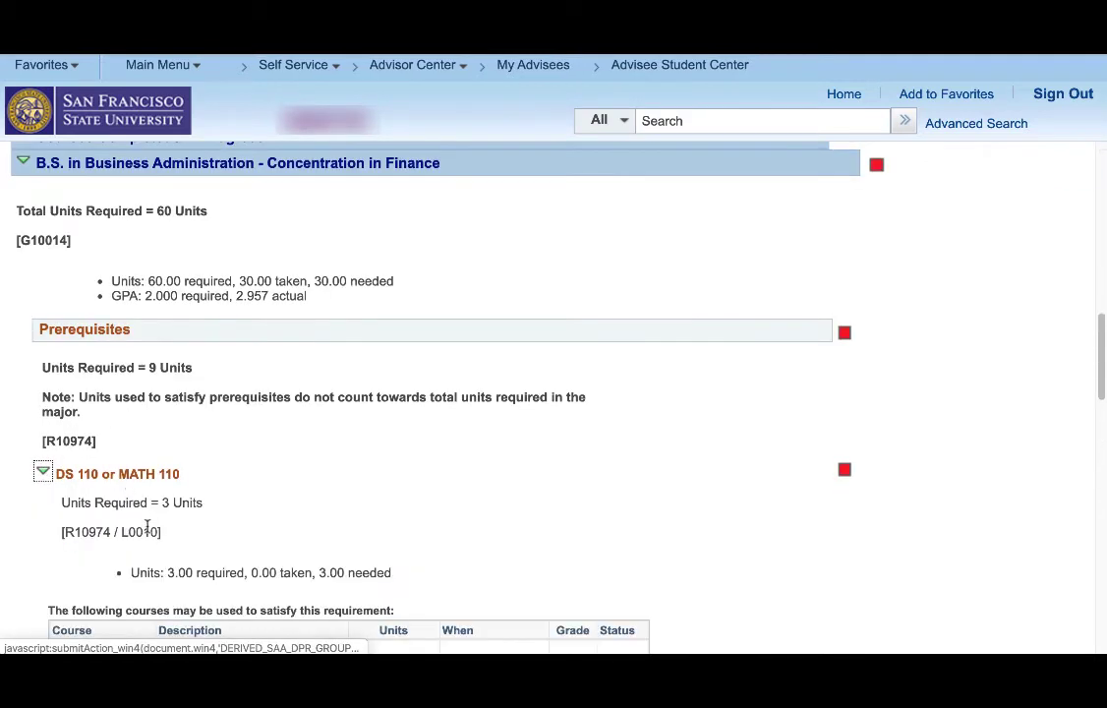
{"action": "left_click_drag", "start_coordinate": [157, 531], "coordinate": [65, 531]}
{"action": "key", "text": "super+c"}
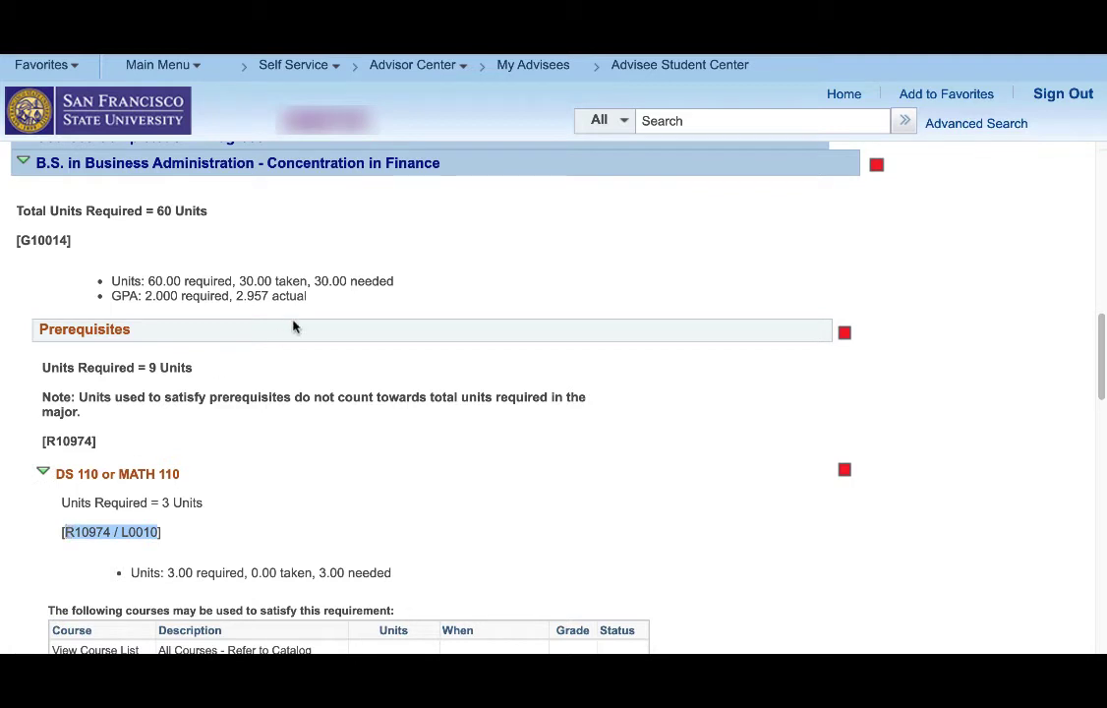
{"action": "key", "text": "ctrl+Tab"}
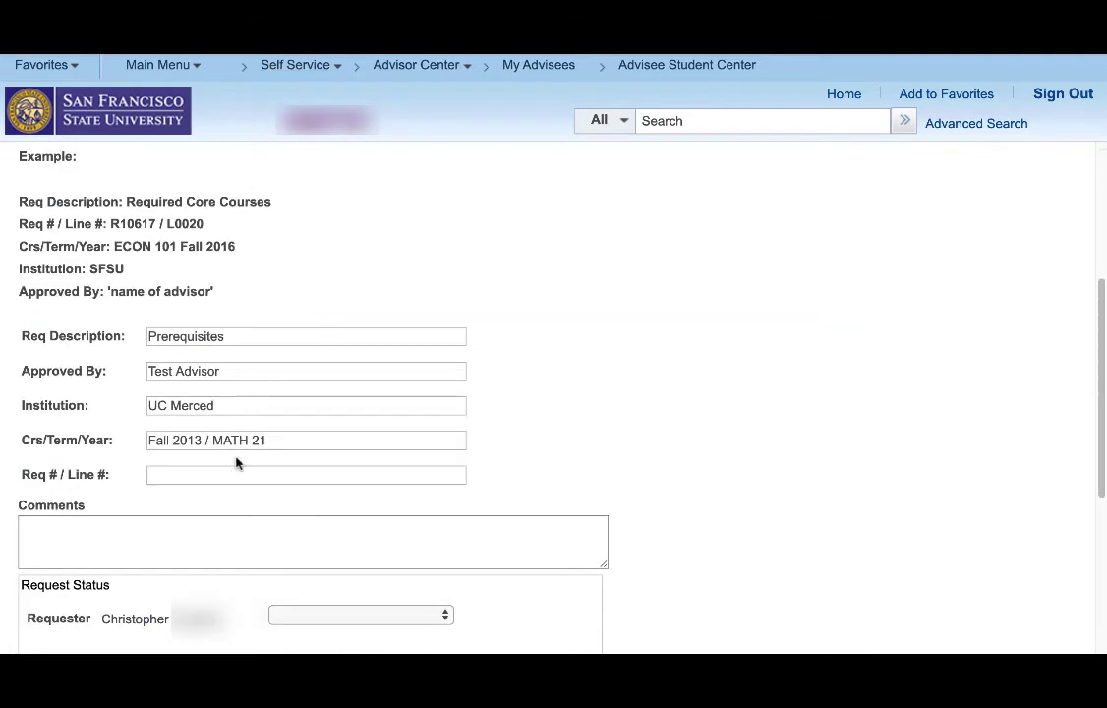
{"action": "key", "text": "super+v"}
Step: Add the comment "Reviewed course syllabus and SLOs meet SF State's SLOs" to the request
{"action": "left_click", "coordinate": [216, 531]}
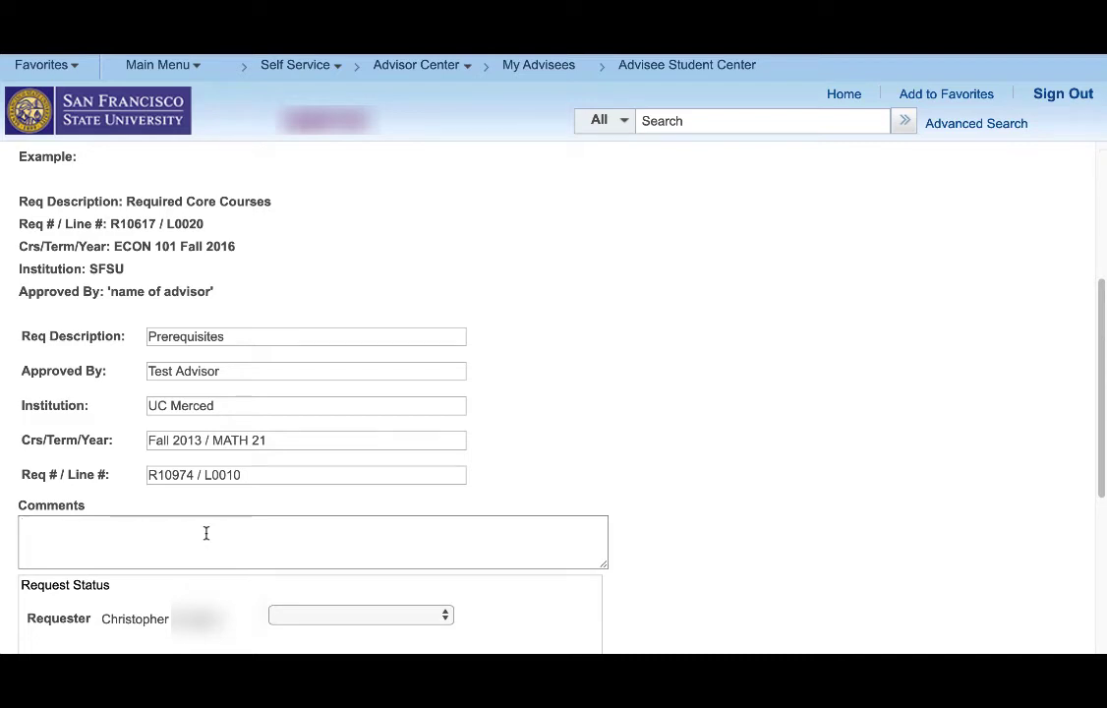
{"action": "type", "text": "Reviewed course "}
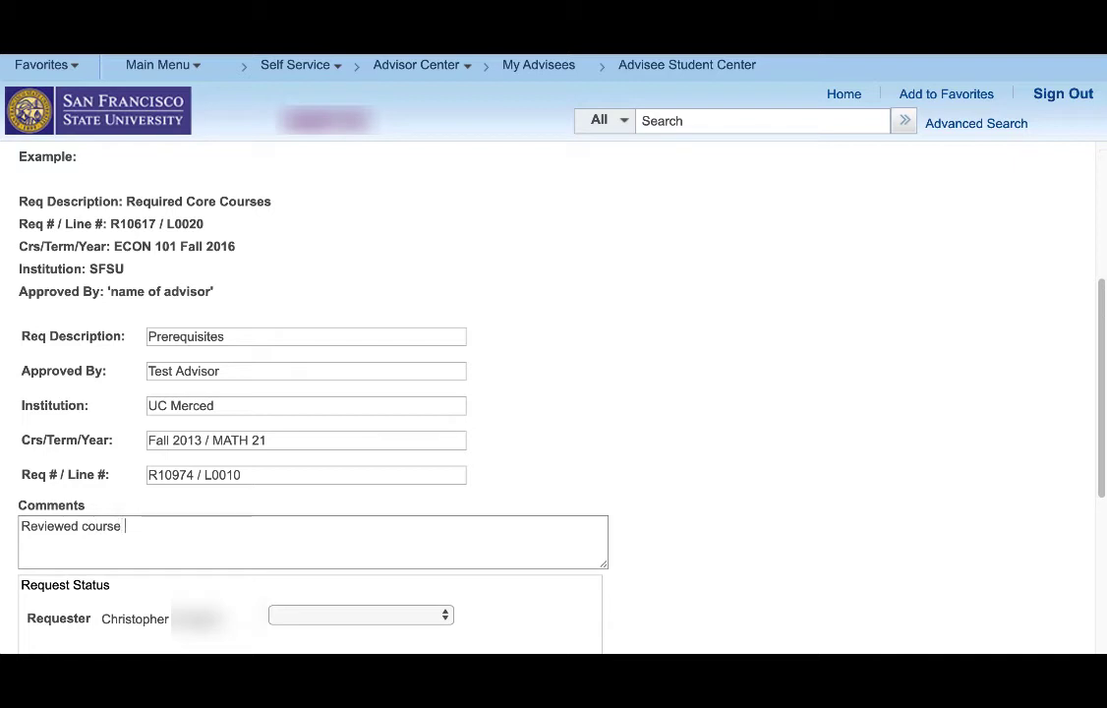
{"action": "type", "text": "syllabus and SLO"}
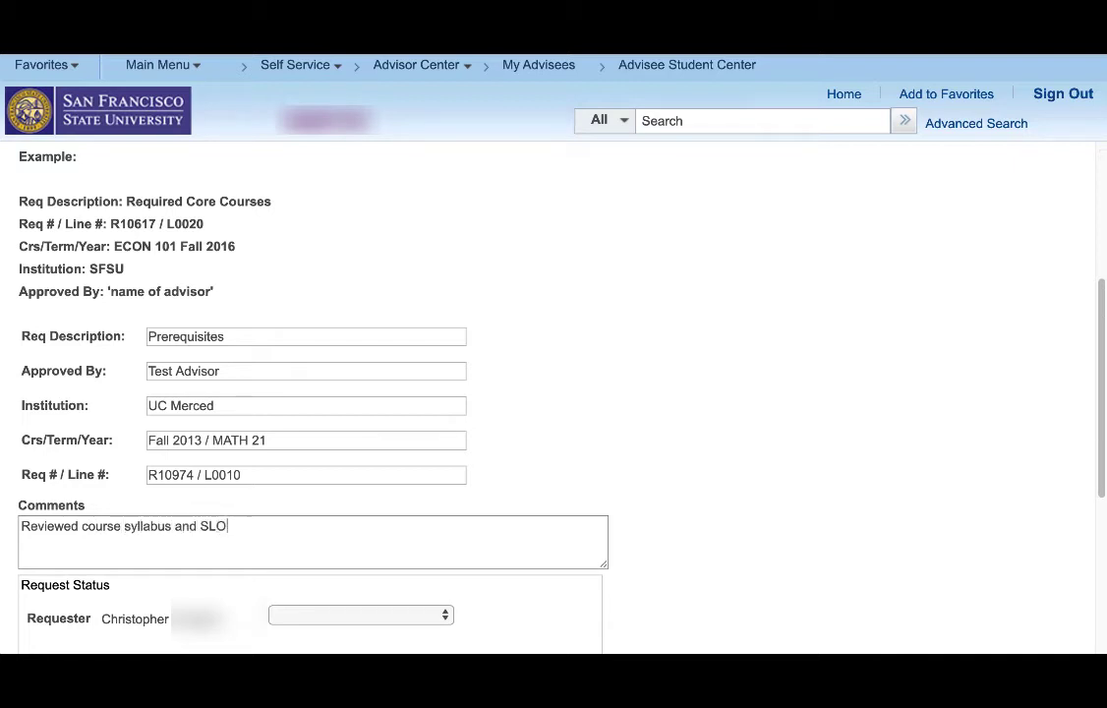
{"action": "type", "text": "s meet SF State's SL"}
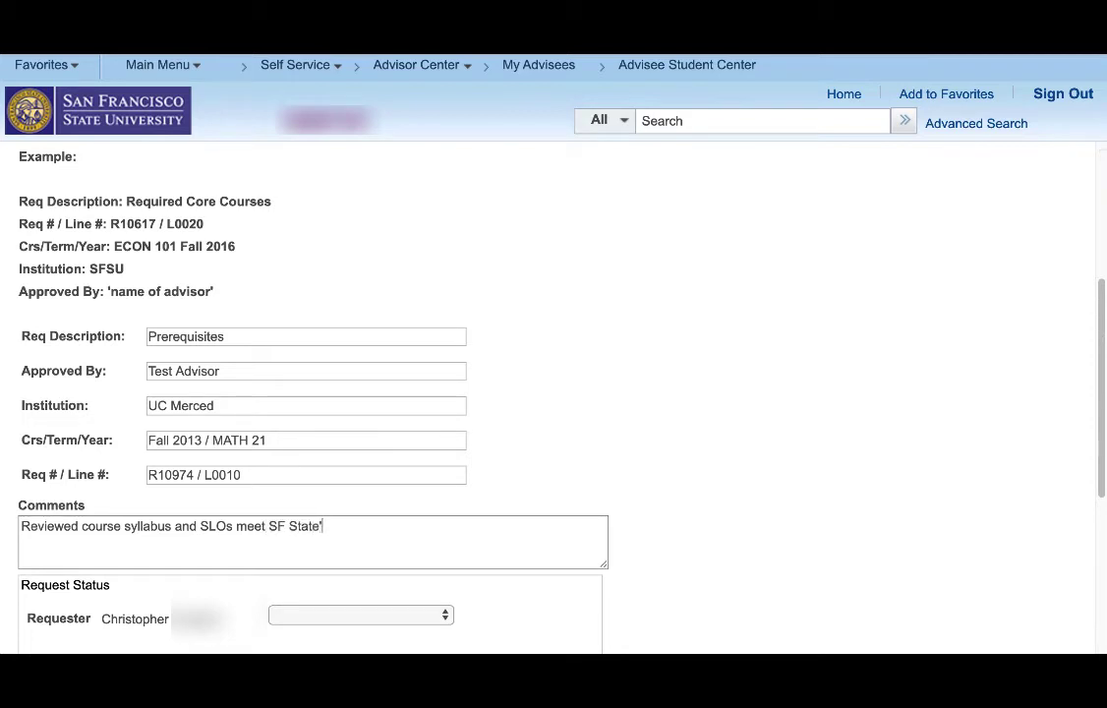
{"action": "type", "text": "Os"}
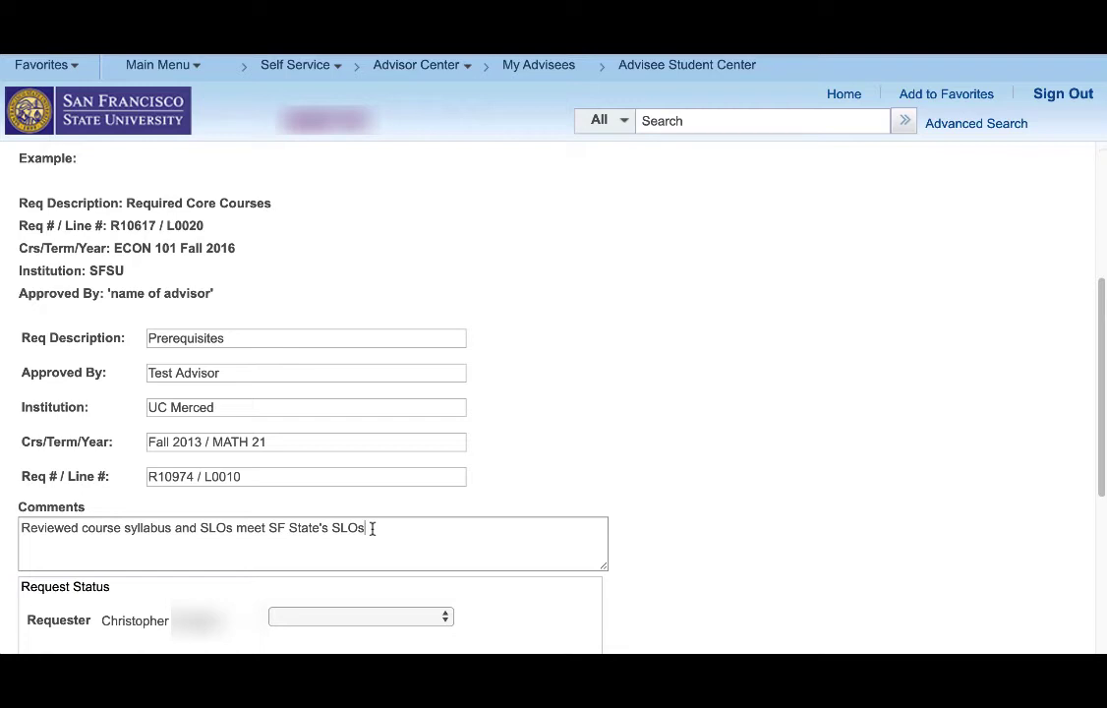
Step: Set the requester's request status to Submit
{"action": "scroll", "coordinate": [374, 559], "scroll_direction": "down", "scroll_amount": 5}
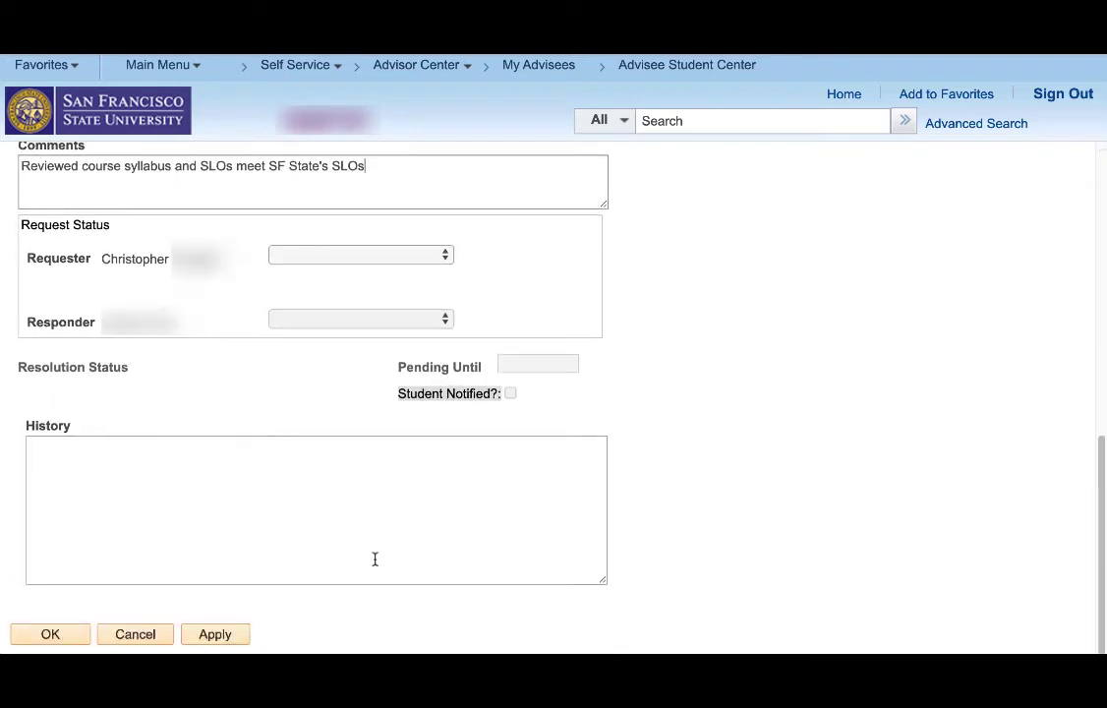
{"action": "left_click", "coordinate": [445, 256]}
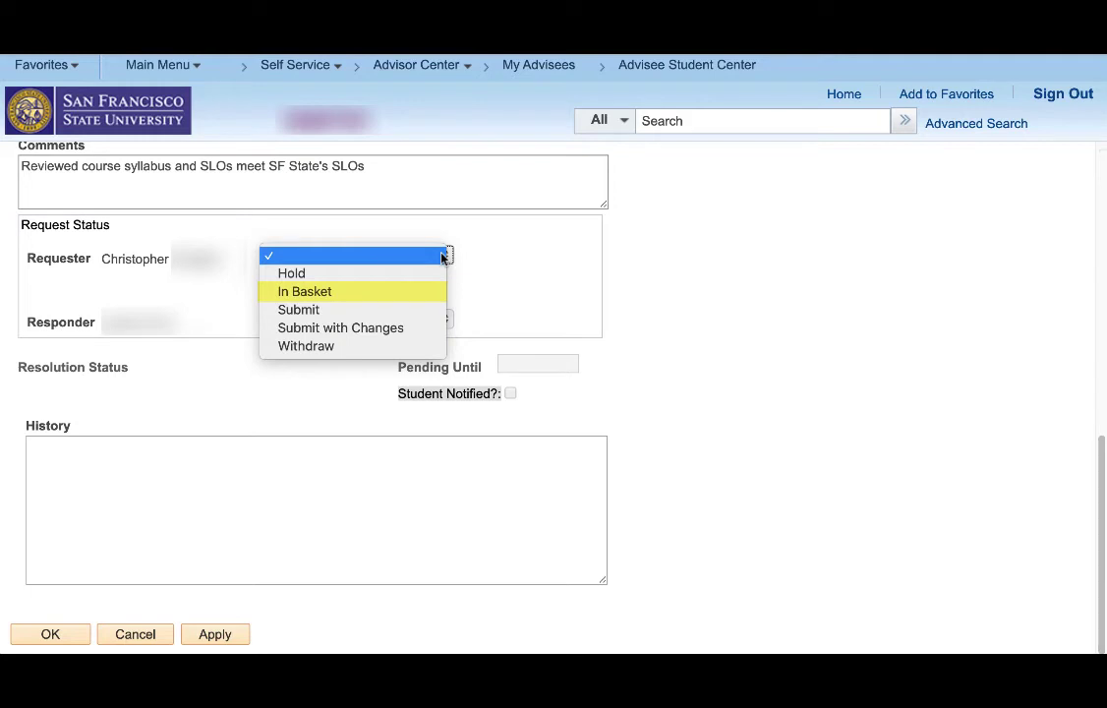
{"action": "key", "text": "Down"}
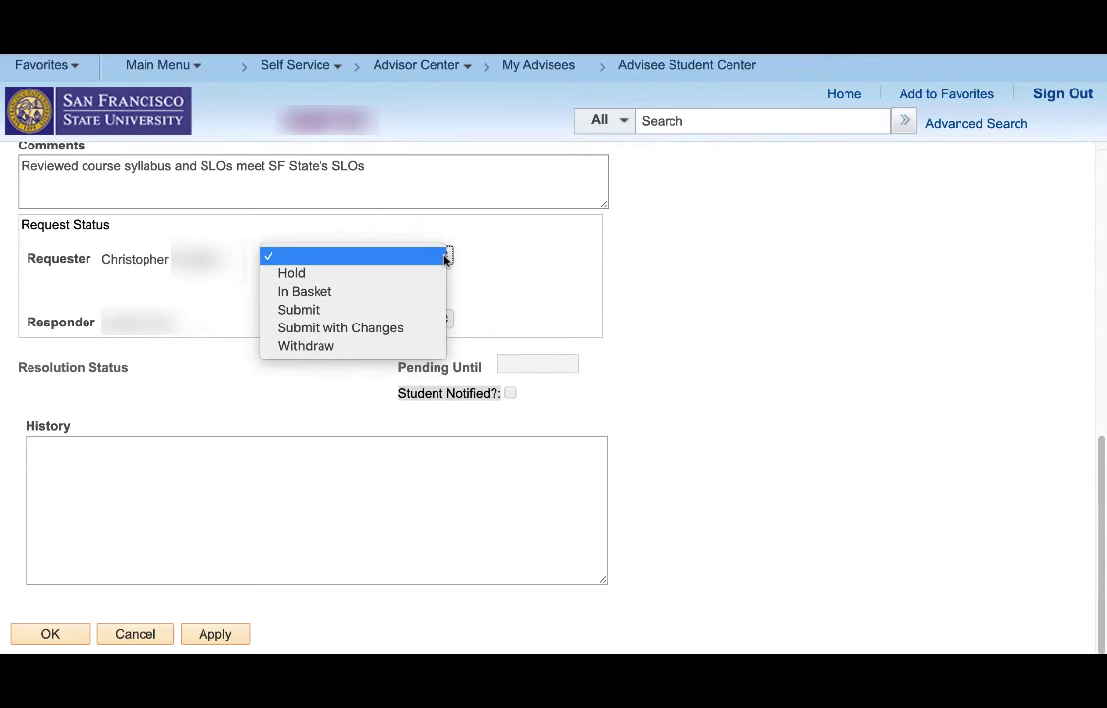
{"action": "left_click", "coordinate": [440, 309]}
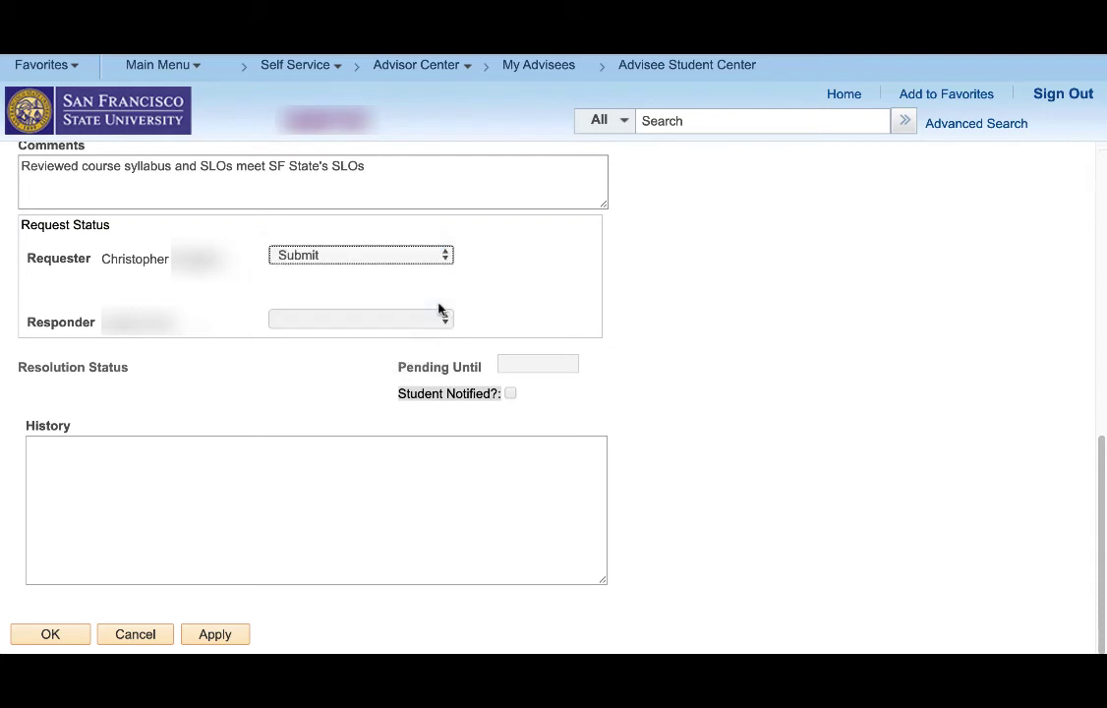
Step: Save the completed course substitution request and open the Advisor Request Status page
{"action": "left_click", "coordinate": [74, 641]}
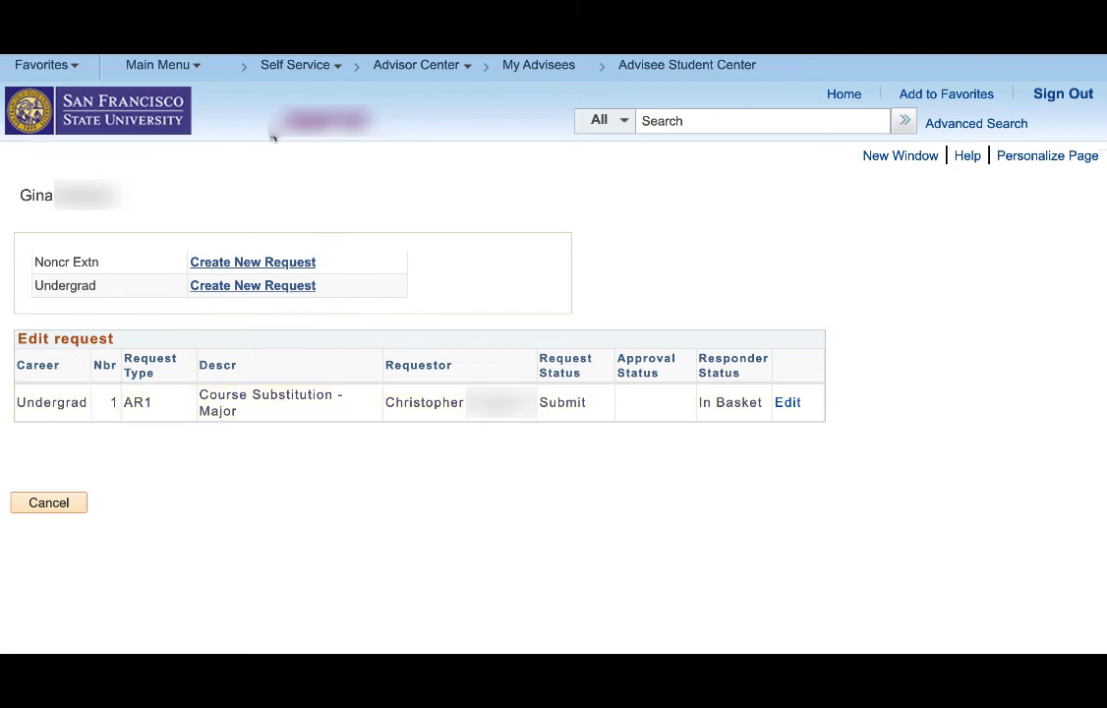
{"action": "left_click", "coordinate": [195, 69]}
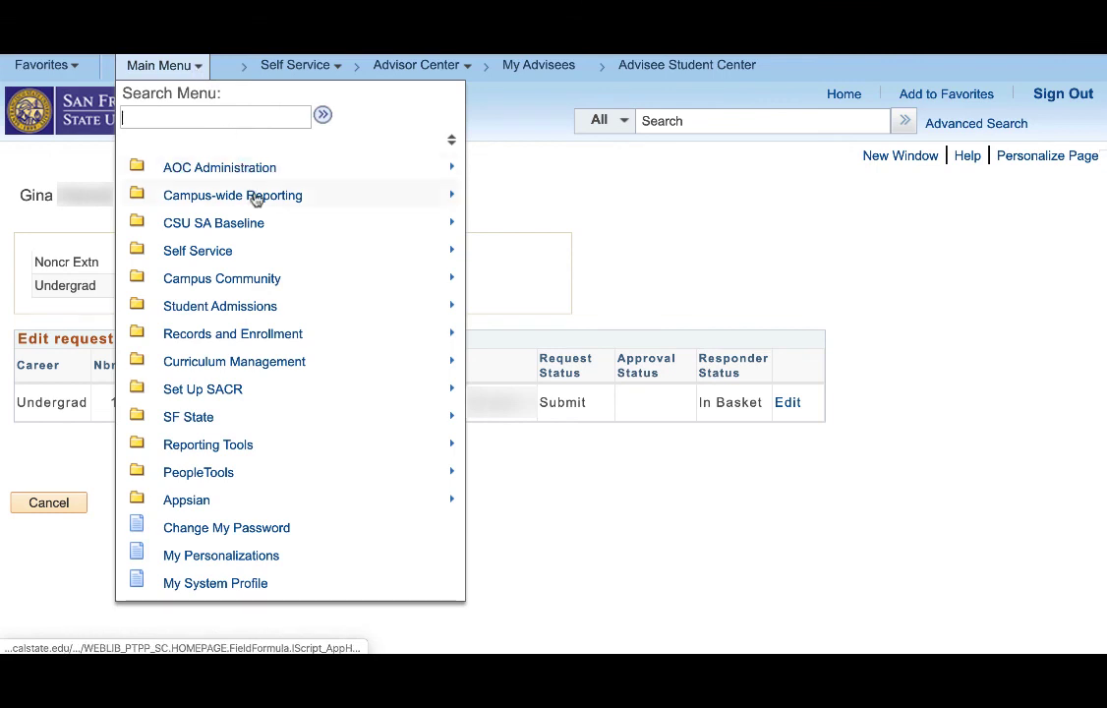
{"action": "mouse_move", "coordinate": [278, 228]}
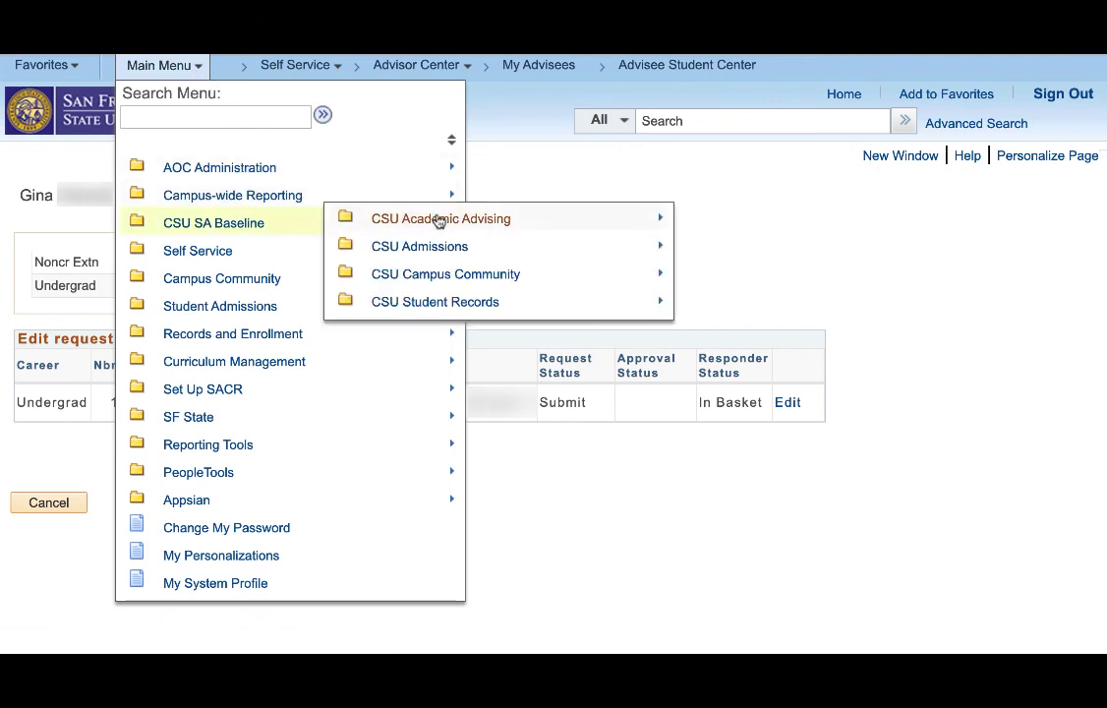
{"action": "mouse_move", "coordinate": [528, 224]}
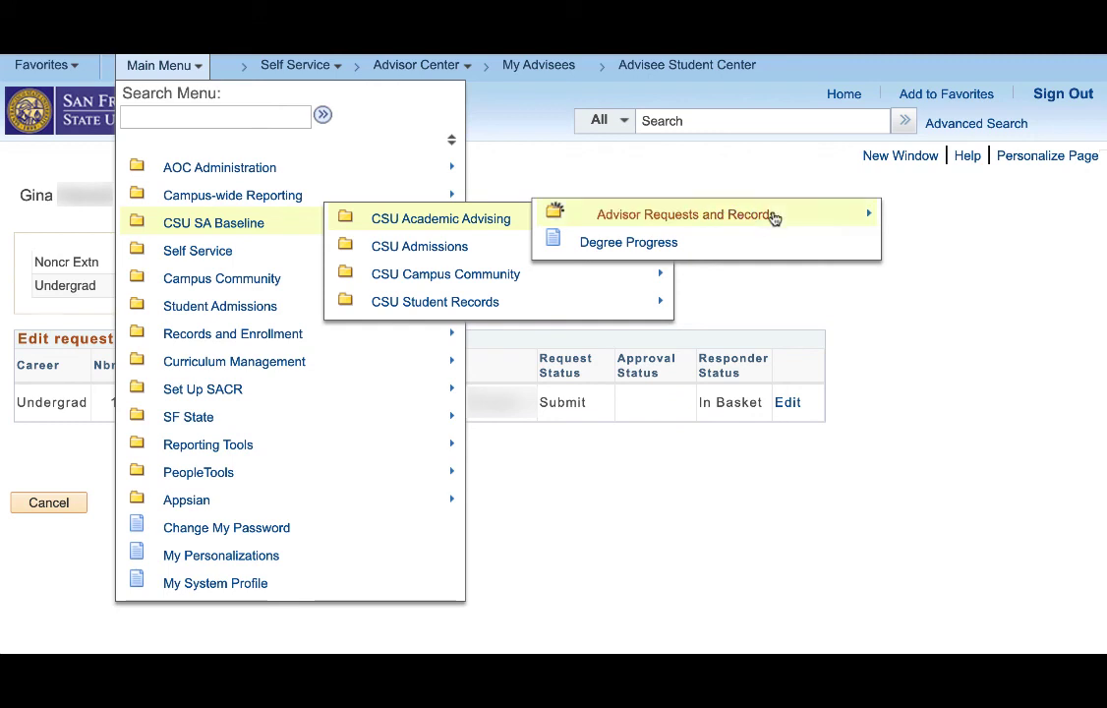
{"action": "mouse_move", "coordinate": [774, 217]}
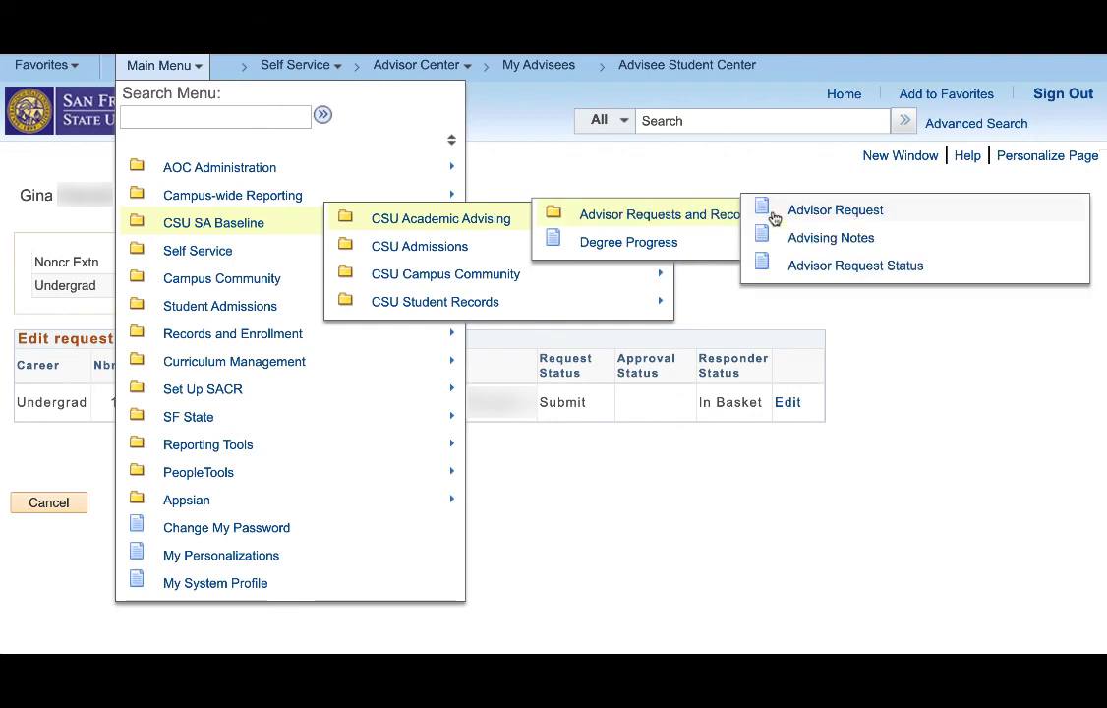
{"action": "left_click", "coordinate": [927, 267]}
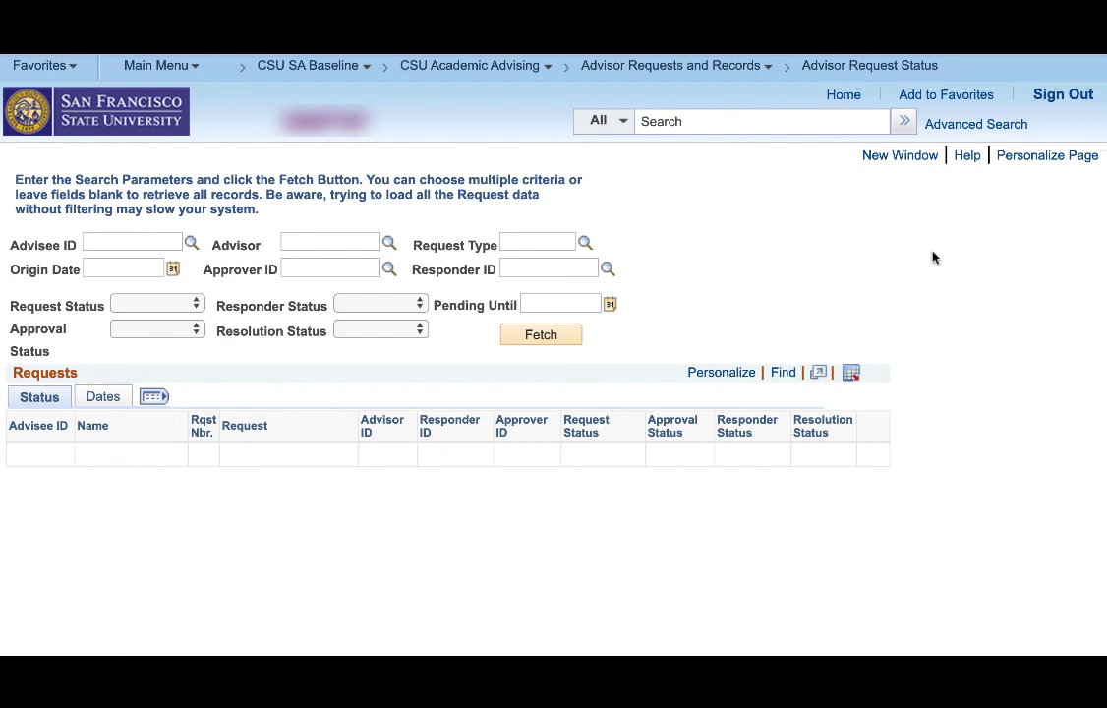
Step: Fetch the advising requests filtered by the advisor's ID number
{"action": "left_click", "coordinate": [321, 242]}
{"action": "type", "text": "902******"}
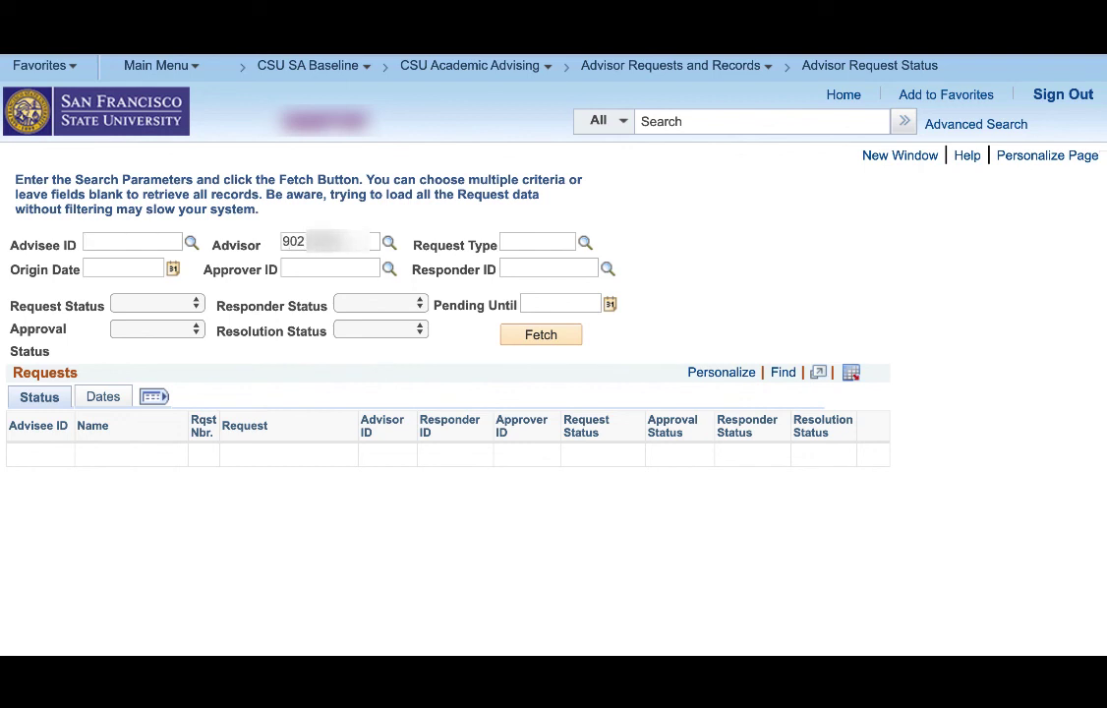
{"action": "left_click", "coordinate": [522, 335]}
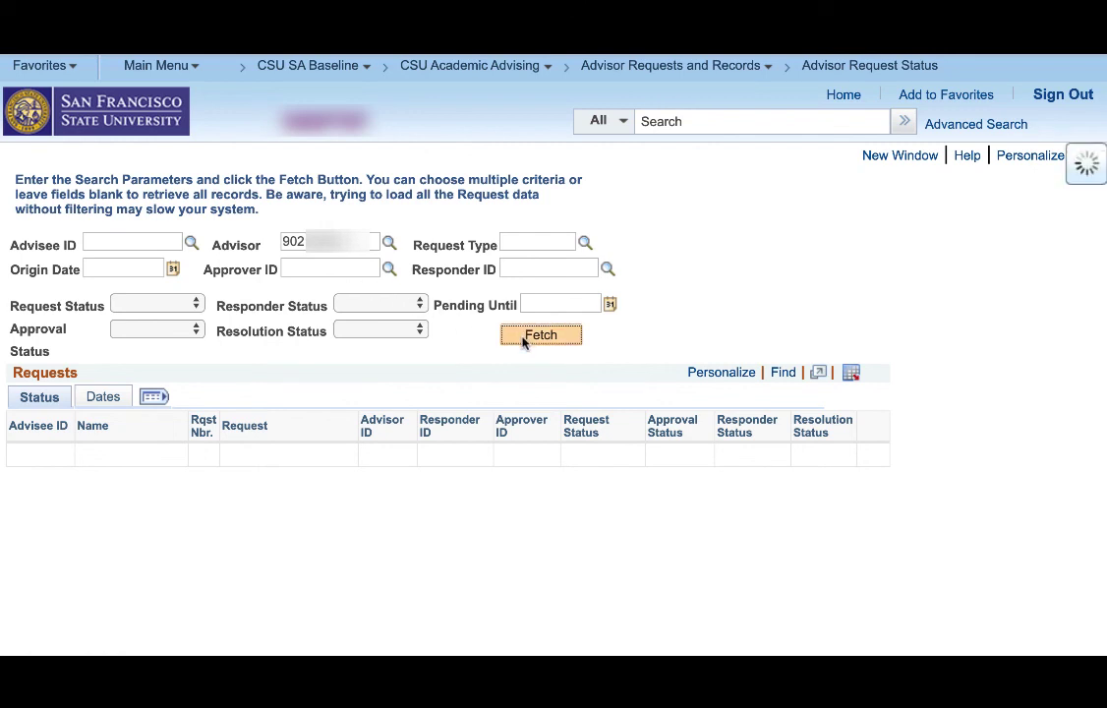